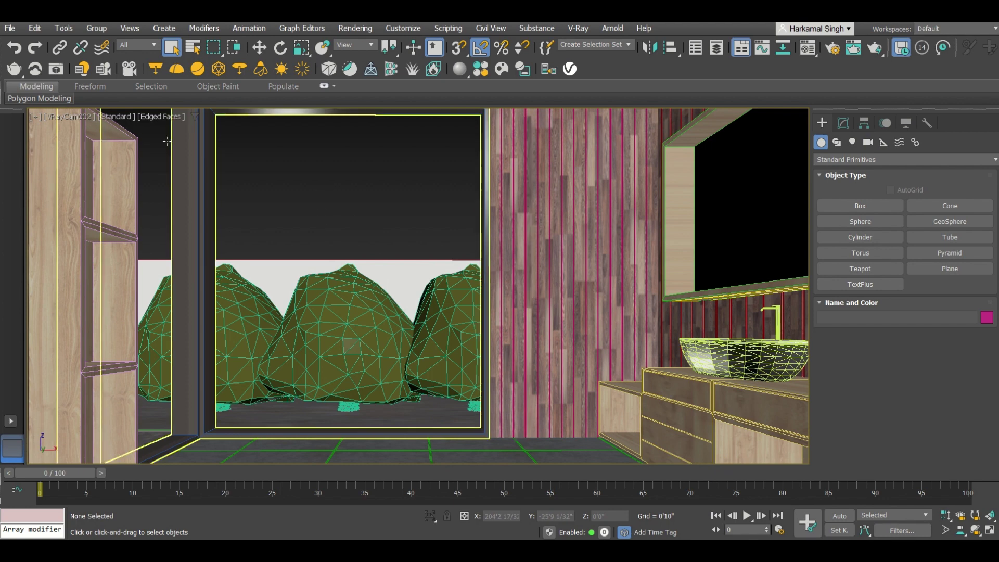
- Render the bathroom camera view, then stop the render and close the frame buffer
{"action": "left_click", "coordinate": [53, 73]}
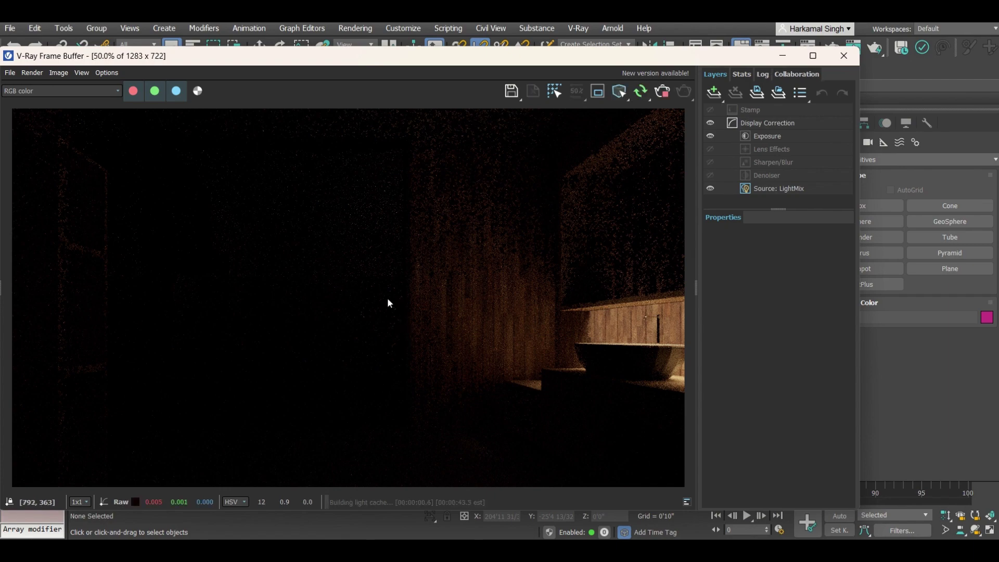
{"action": "scroll", "coordinate": [387, 298], "scroll_direction": "down", "scroll_amount": 1}
{"action": "scroll", "coordinate": [333, 306], "scroll_direction": "up", "scroll_amount": 1}
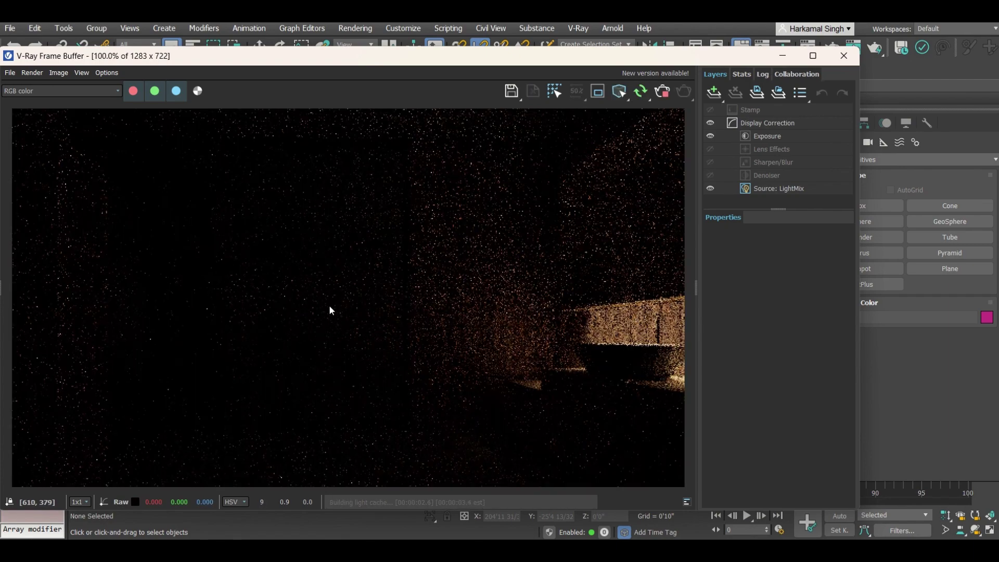
{"action": "scroll", "coordinate": [349, 284], "scroll_direction": "down", "scroll_amount": 1}
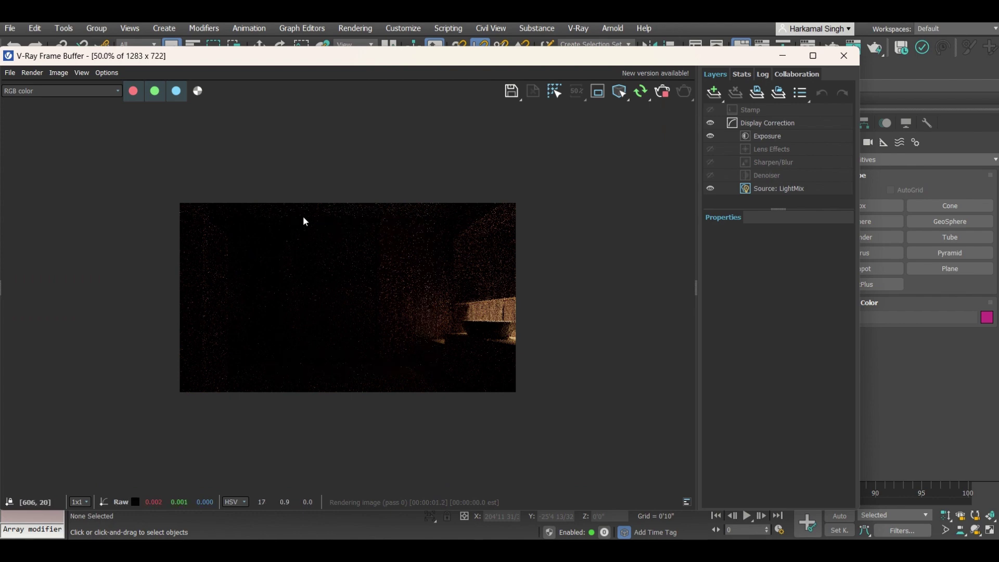
{"action": "scroll", "coordinate": [348, 280], "scroll_direction": "up", "scroll_amount": 1}
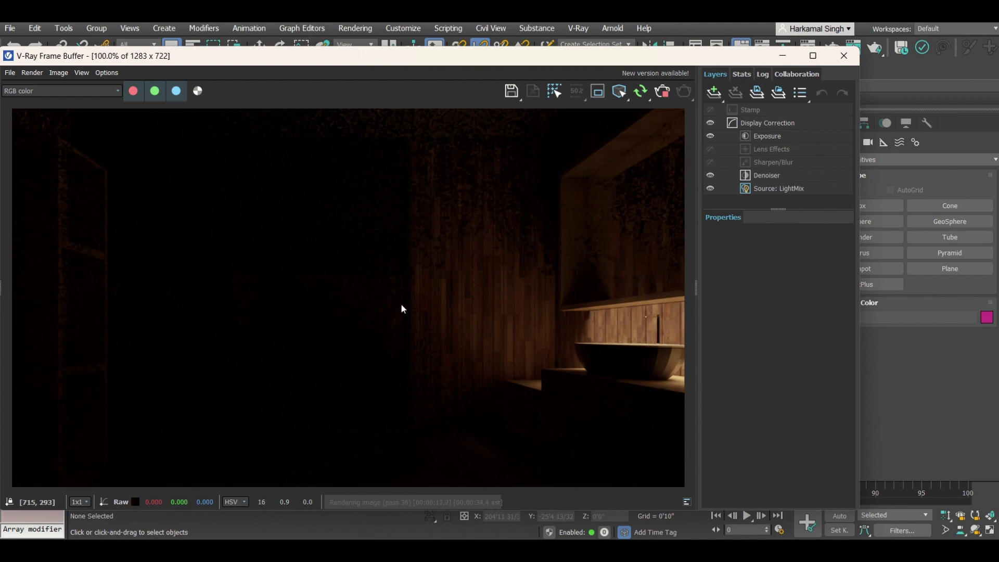
{"action": "left_click", "coordinate": [666, 95]}
{"action": "left_click", "coordinate": [844, 56]}
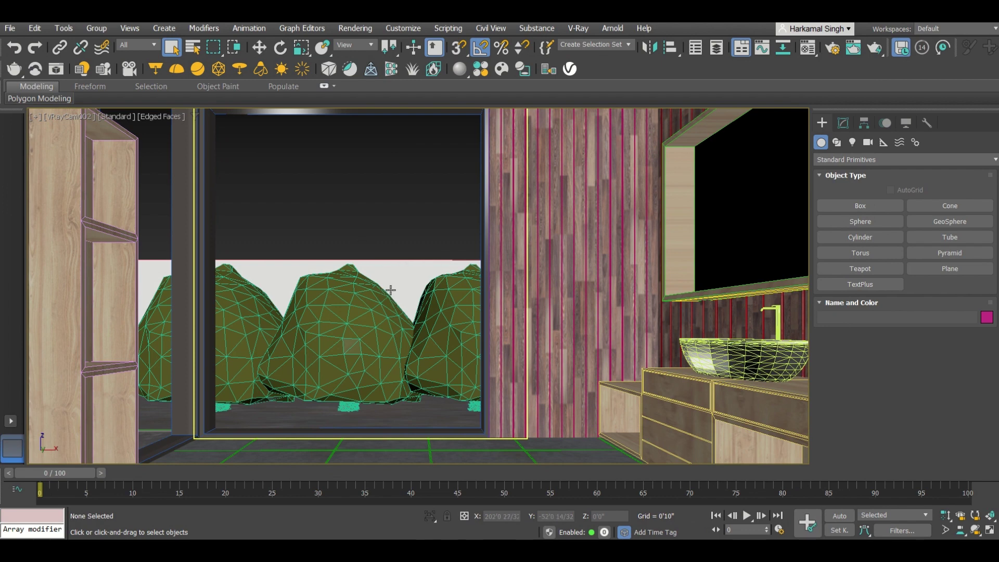
- Switch the viewport to Top view and frame the bathroom room
{"action": "key", "text": "t"}
{"action": "middle_click_drag", "start_coordinate": [436, 258], "coordinate": [228, 231]}
{"action": "scroll", "coordinate": [456, 263], "scroll_direction": "up", "scroll_amount": 5}
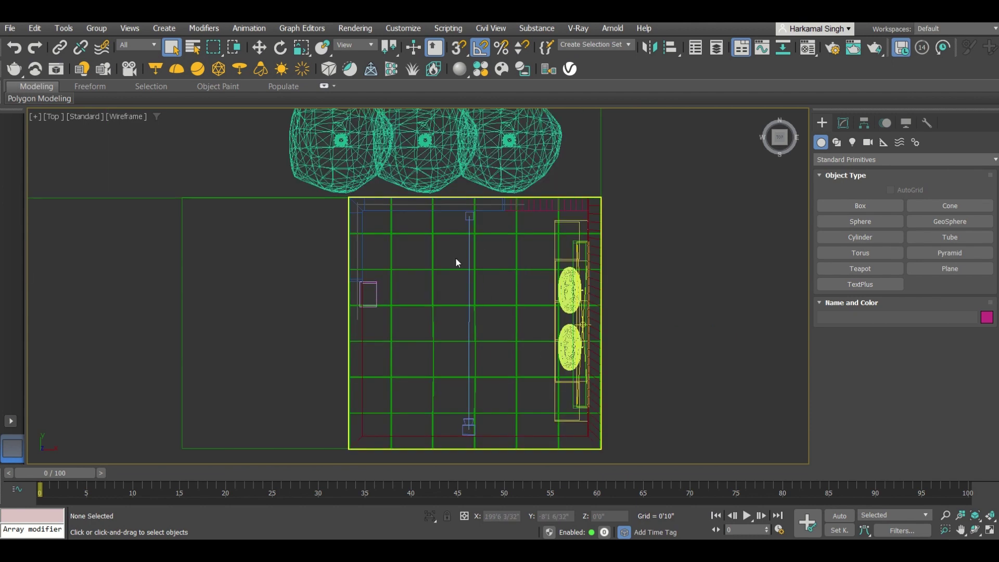
{"action": "scroll", "coordinate": [456, 263], "scroll_direction": "down", "scroll_amount": 3}
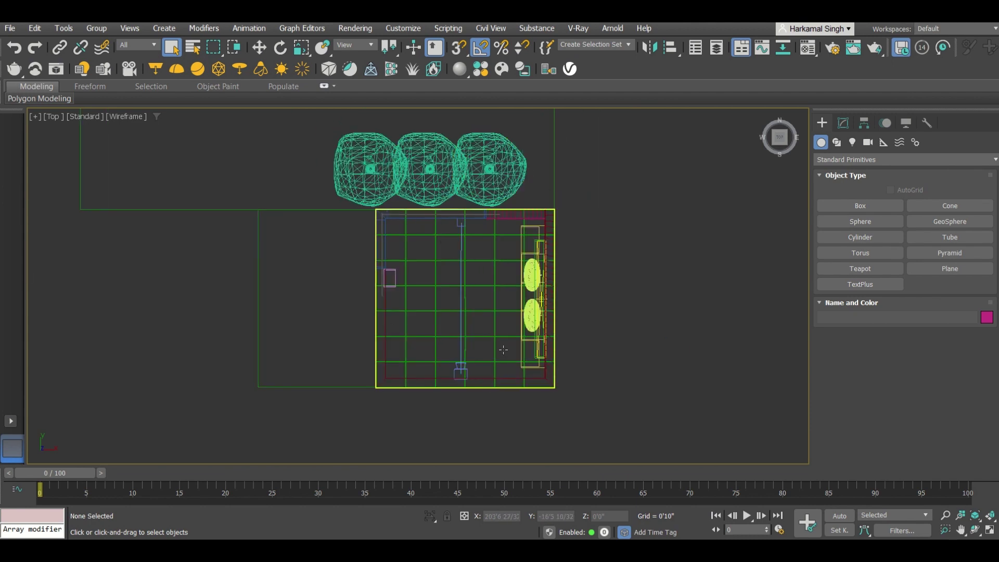
{"action": "scroll", "coordinate": [477, 310], "scroll_direction": "up", "scroll_amount": 3}
{"action": "scroll", "coordinate": [458, 298], "scroll_direction": "down", "scroll_amount": 3}
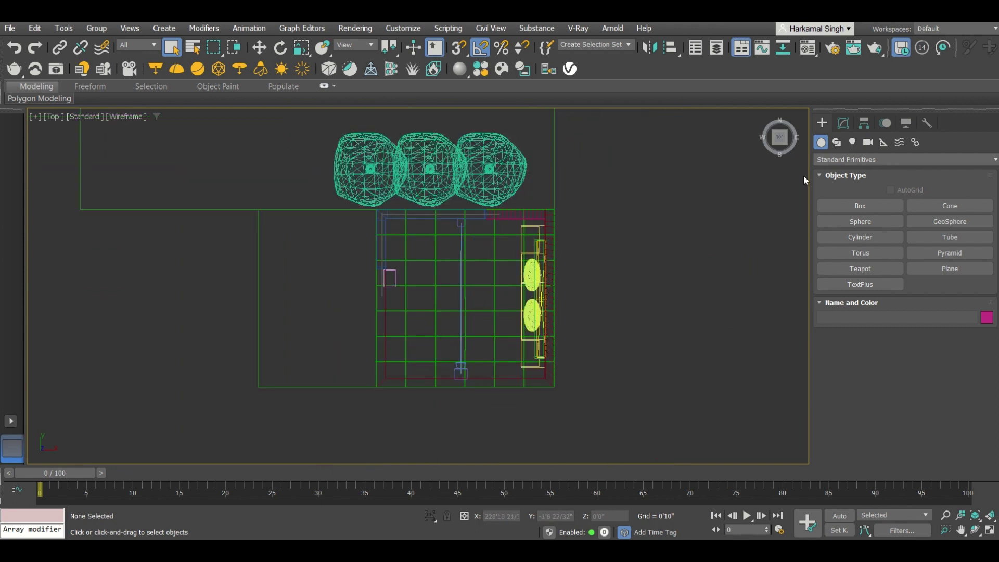
- Create a V-Ray light of type Dome and place it beside the room
{"action": "left_click", "coordinate": [853, 144]}
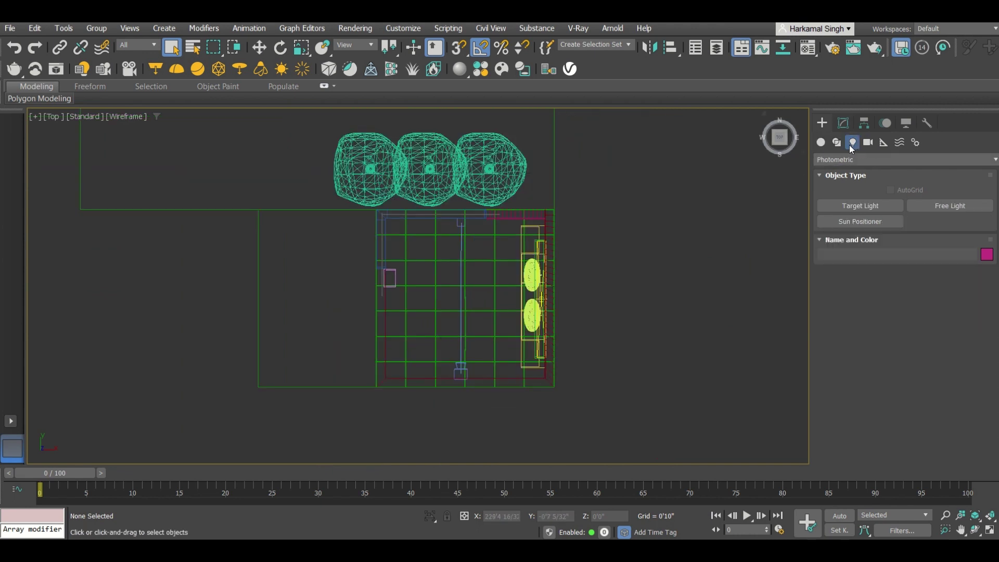
{"action": "left_click", "coordinate": [846, 159]}
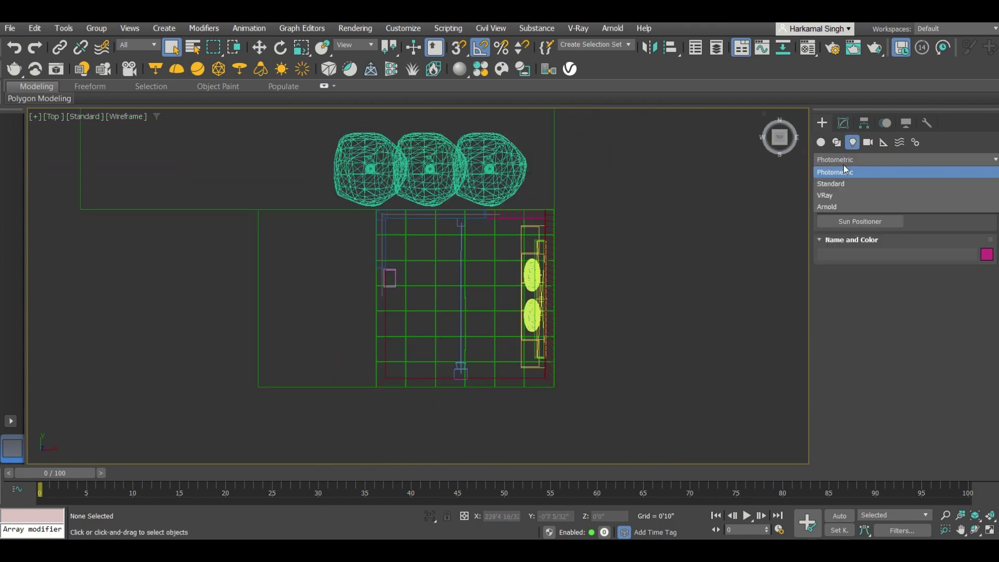
{"action": "left_click", "coordinate": [832, 195]}
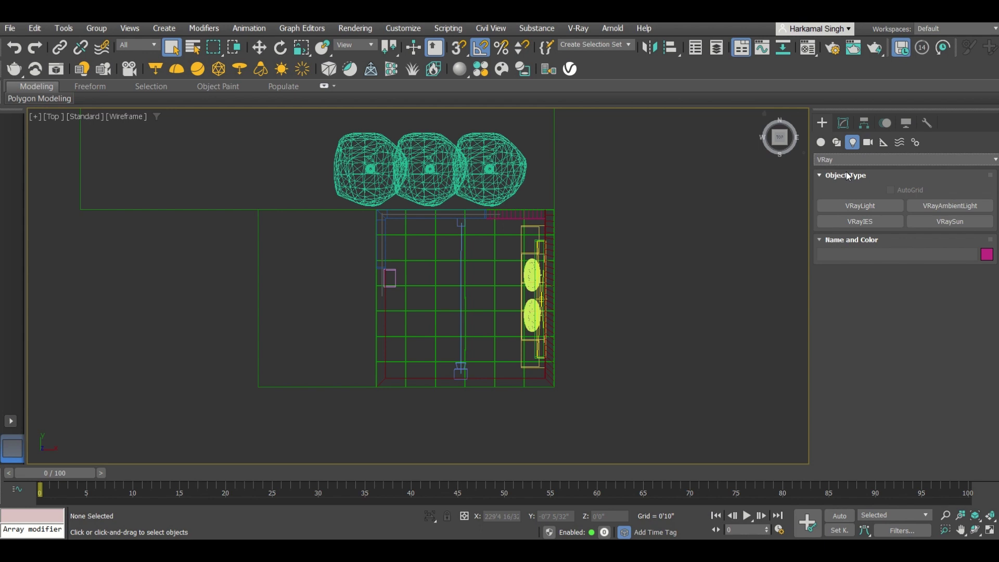
{"action": "left_click", "coordinate": [833, 205]}
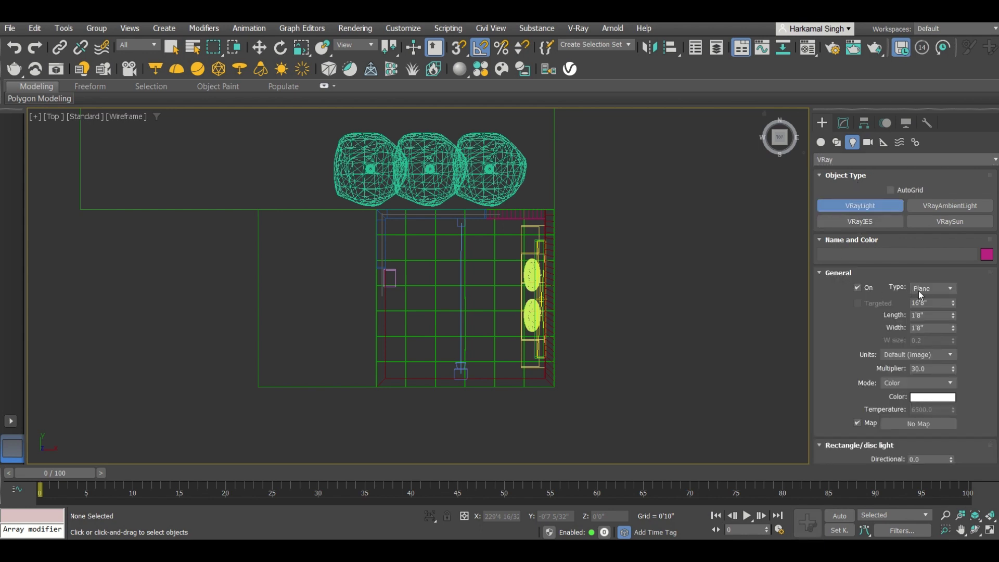
{"action": "left_click", "coordinate": [928, 289]}
{"action": "left_click", "coordinate": [919, 306]}
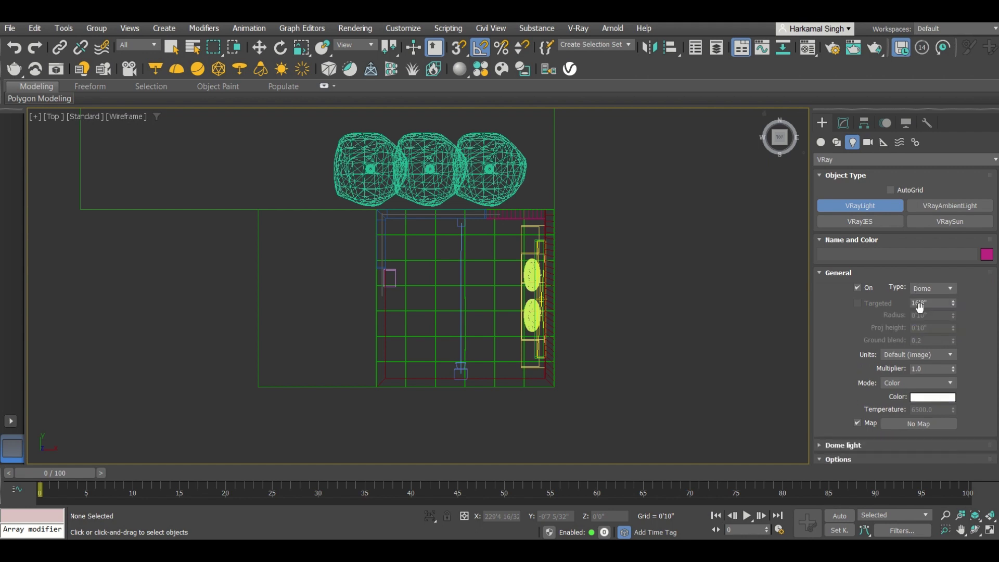
{"action": "left_click", "coordinate": [613, 227]}
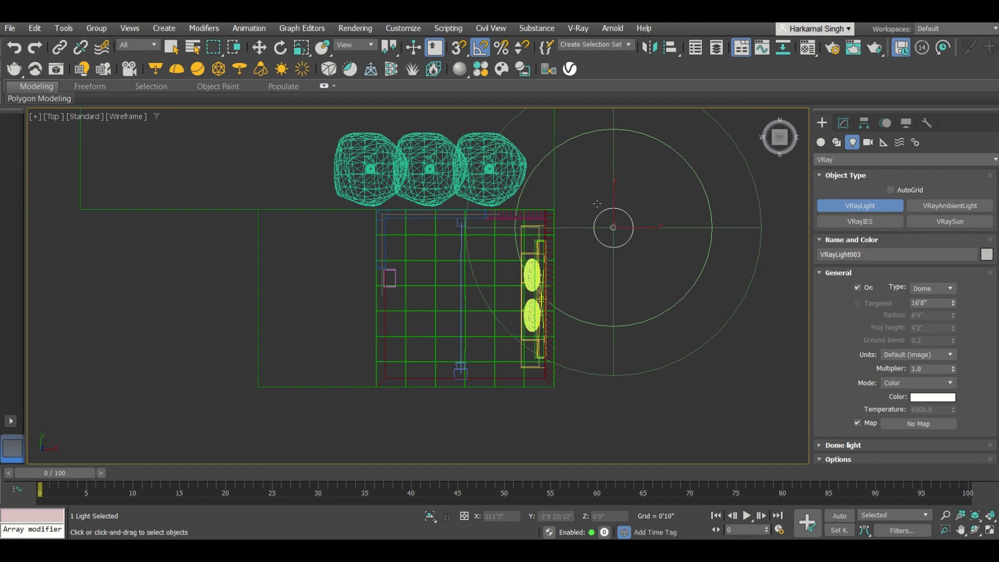
- End light creation and orbit the view around the scene to bring the room into view
{"action": "right_click", "coordinate": [632, 251]}
{"action": "middle_click_drag", "start_coordinate": [651, 266], "coordinate": [593, 317], "text": "alt"}
{"action": "scroll", "coordinate": [595, 322], "scroll_direction": "up", "scroll_amount": 4}
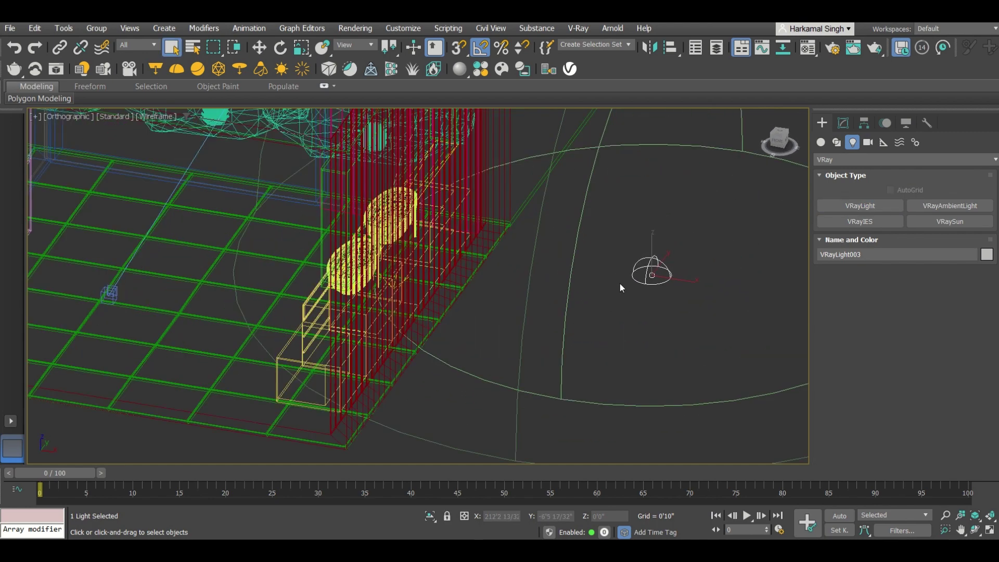
{"action": "left_click", "coordinate": [622, 336]}
{"action": "middle_click_drag", "start_coordinate": [619, 386], "coordinate": [583, 395], "text": "alt"}
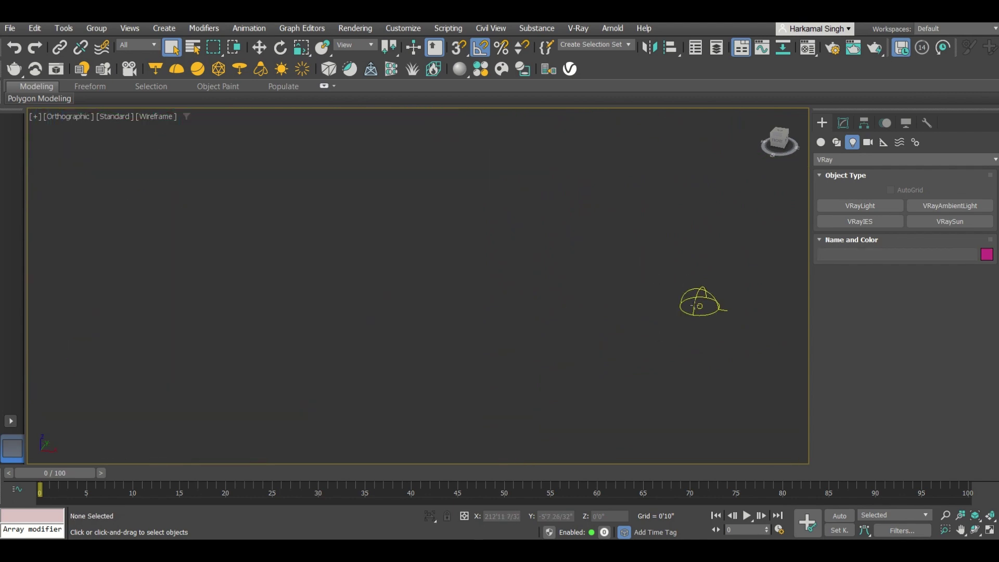
{"action": "middle_click_drag", "start_coordinate": [700, 308], "coordinate": [729, 305], "text": "alt"}
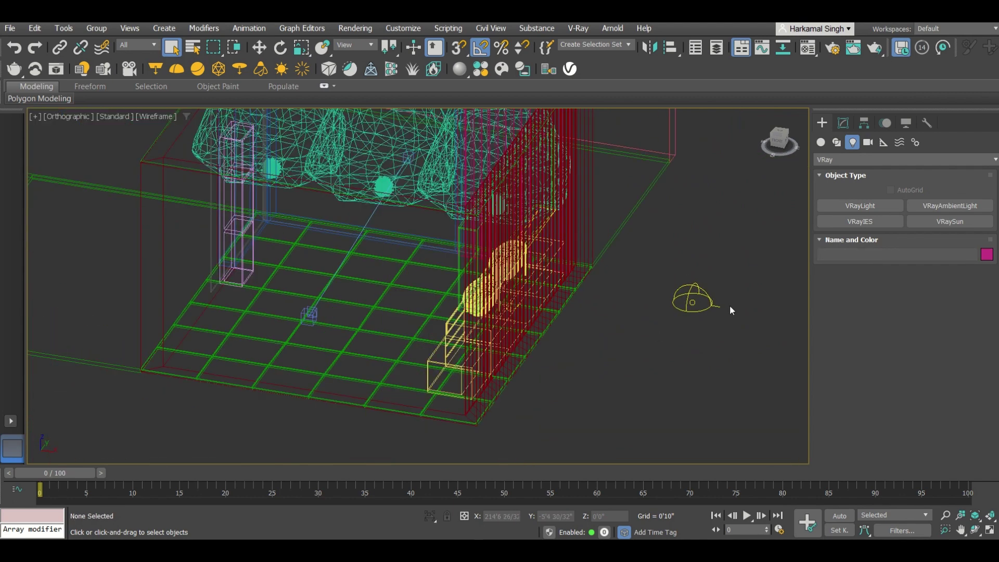
- Select VRayLight003, show its Modify parameters, then return to the camera view
{"action": "left_click", "coordinate": [689, 308]}
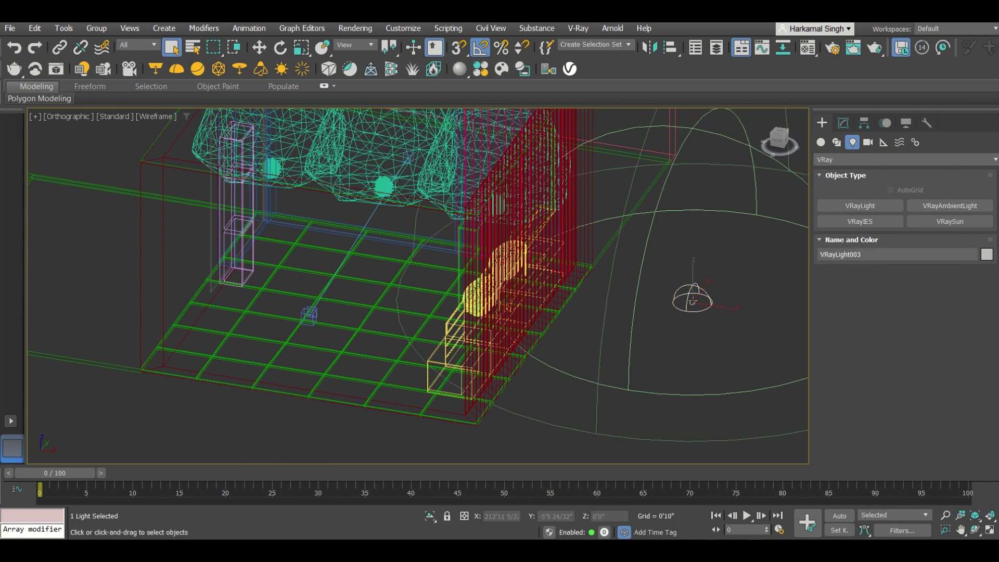
{"action": "left_click", "coordinate": [844, 125]}
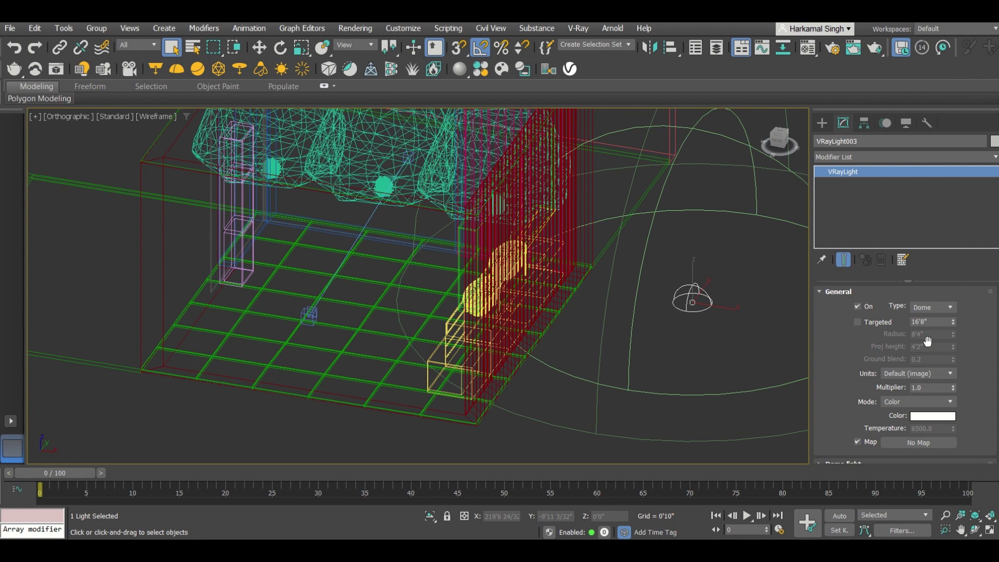
{"action": "scroll", "coordinate": [849, 386], "scroll_direction": "down", "scroll_amount": 3}
{"action": "scroll", "coordinate": [848, 382], "scroll_direction": "down", "scroll_amount": 2}
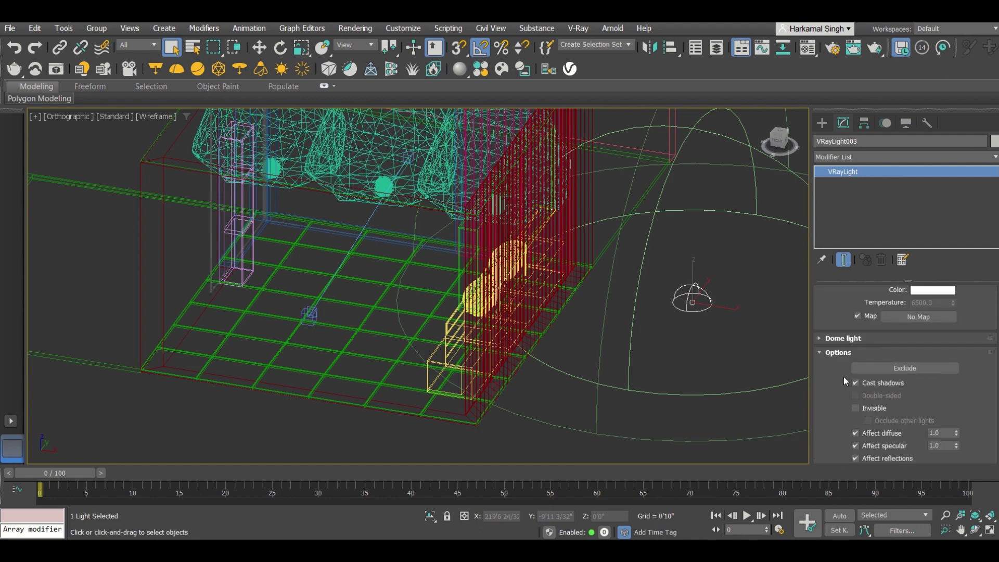
{"action": "scroll", "coordinate": [830, 425], "scroll_direction": "up", "scroll_amount": 5}
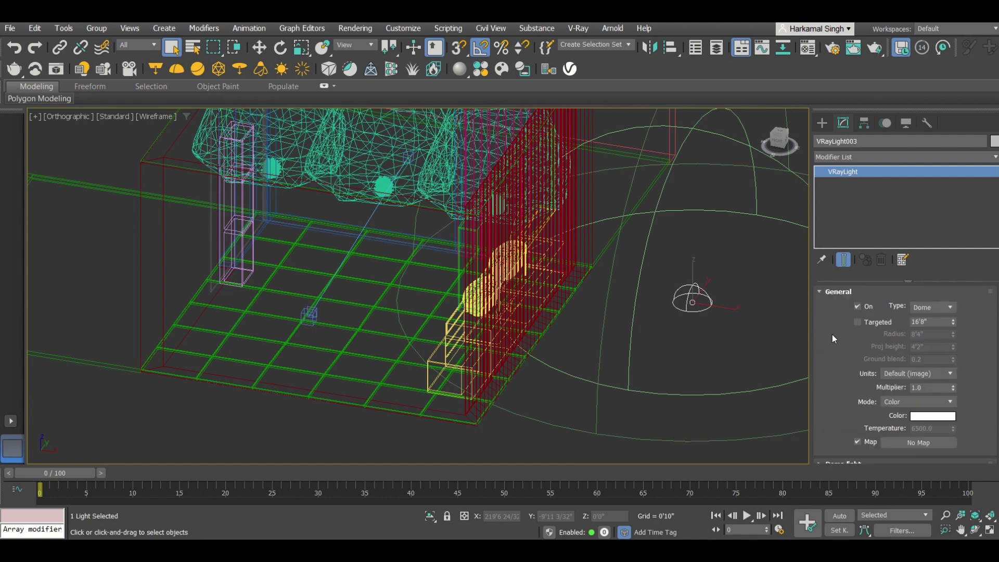
{"action": "key", "text": "c"}
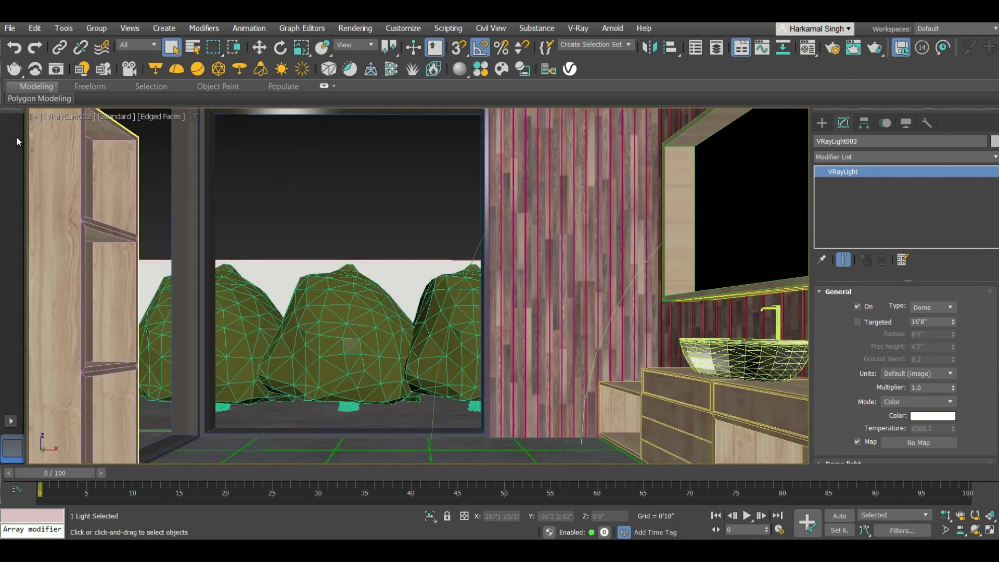
- Open the V-Ray Frame Buffer and start an interactive render of the dome-lit bathroom
{"action": "left_click", "coordinate": [56, 71]}
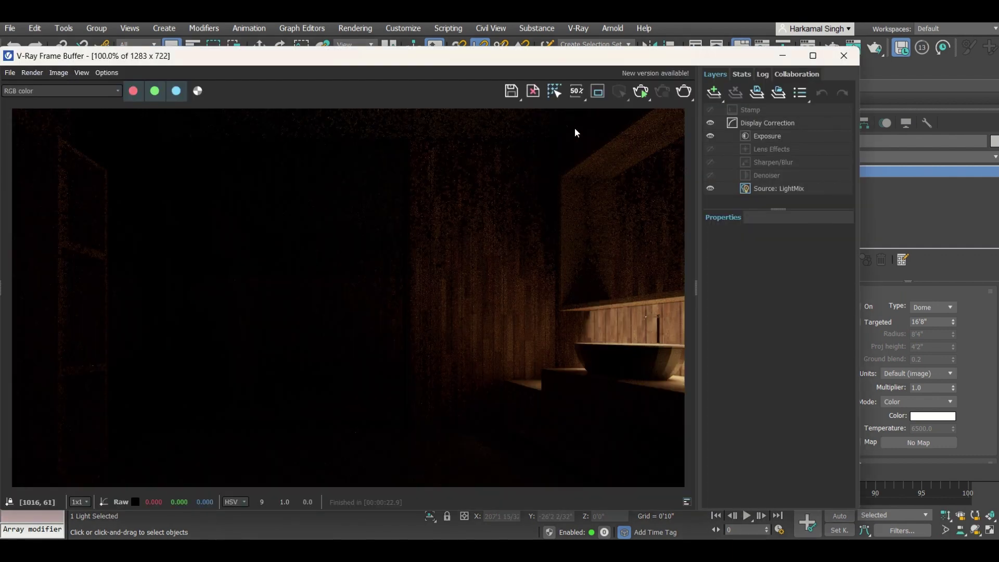
{"action": "left_click", "coordinate": [645, 91]}
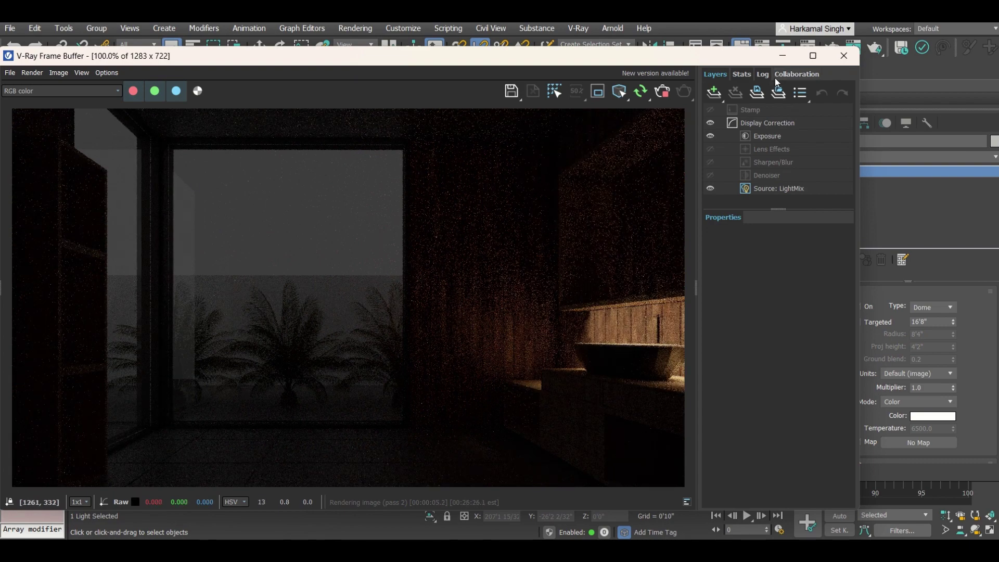
{"action": "left_click_drag", "start_coordinate": [759, 53], "coordinate": [716, 24]}
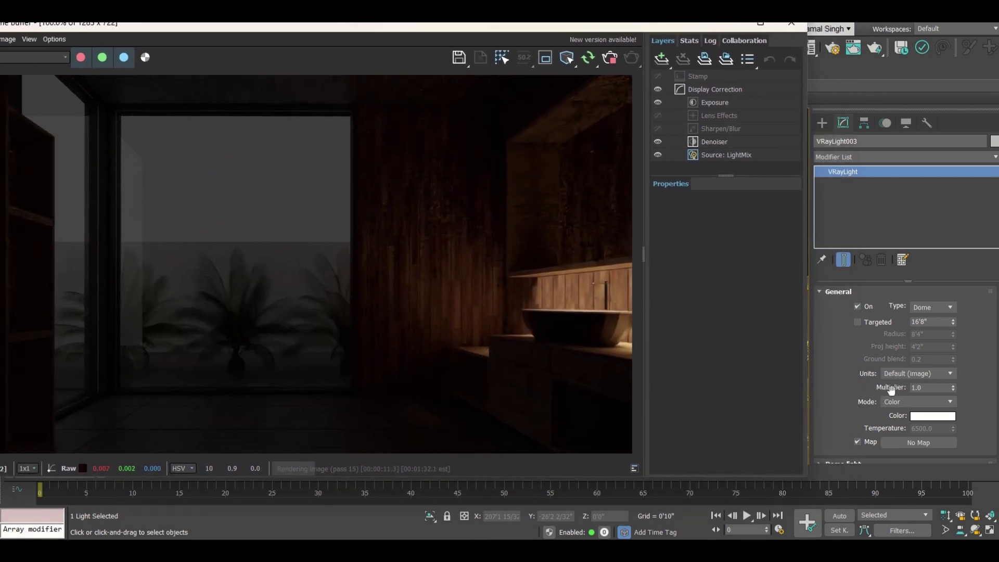
- Set the dome light Multiplier to 10, then to 20
{"action": "double_click", "coordinate": [924, 391]}
{"action": "type", "text": "10"}
{"action": "key", "text": "Return"}
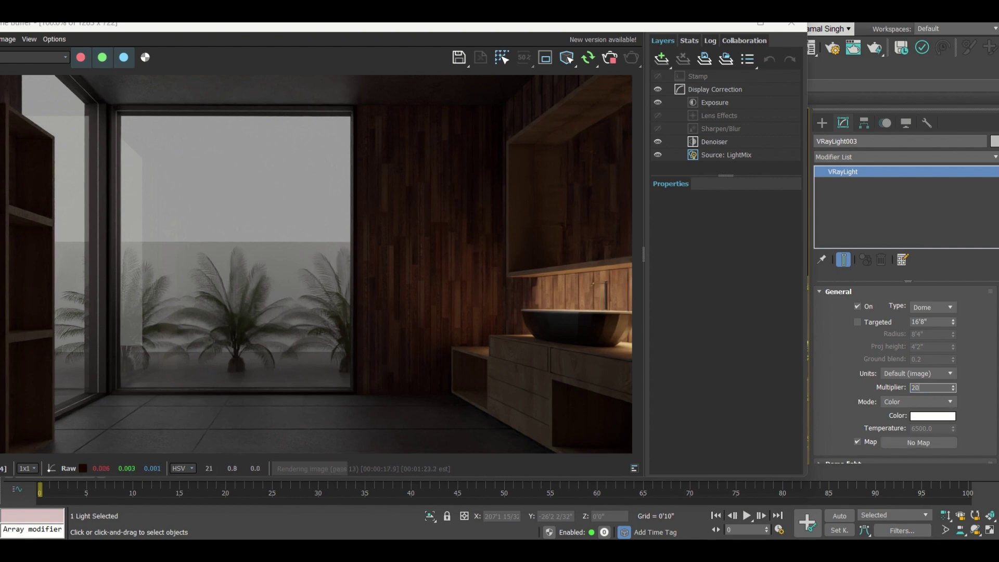
{"action": "key", "text": "Return"}
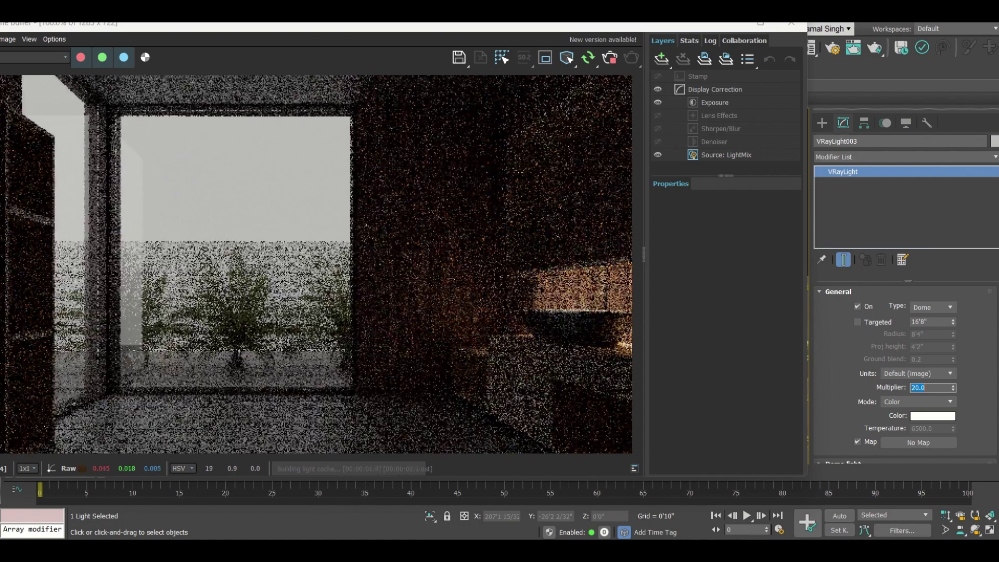
{"action": "type", "text": "30"}
{"action": "key", "text": "Return"}
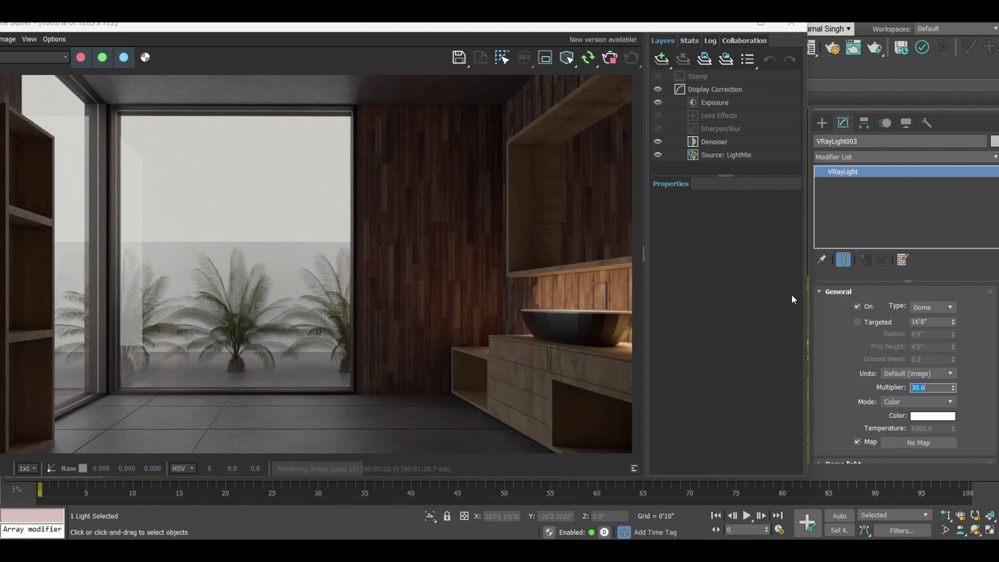
{"action": "scroll", "coordinate": [840, 322], "scroll_direction": "down", "scroll_amount": 2}
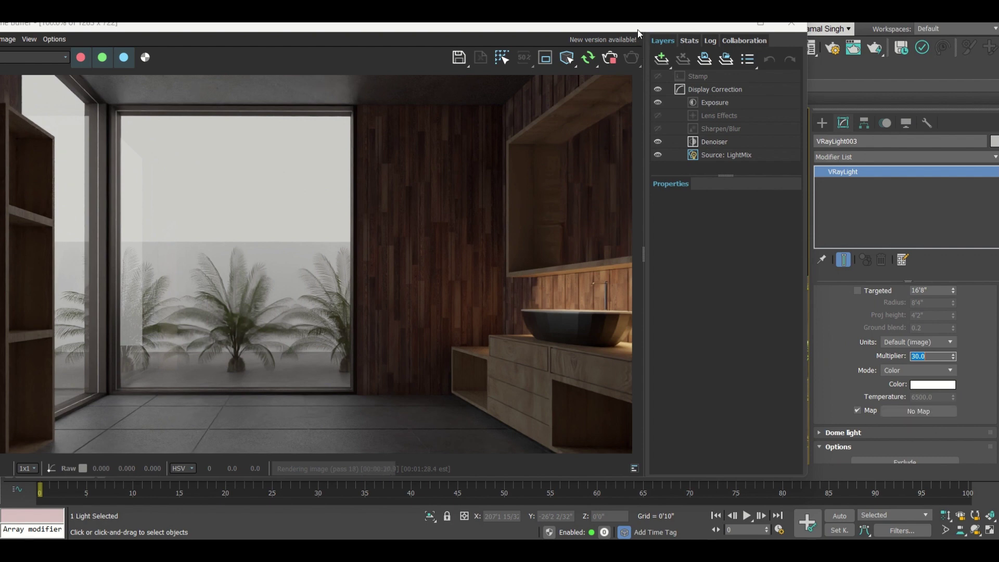
{"action": "left_click_drag", "start_coordinate": [635, 30], "coordinate": [610, 50]}
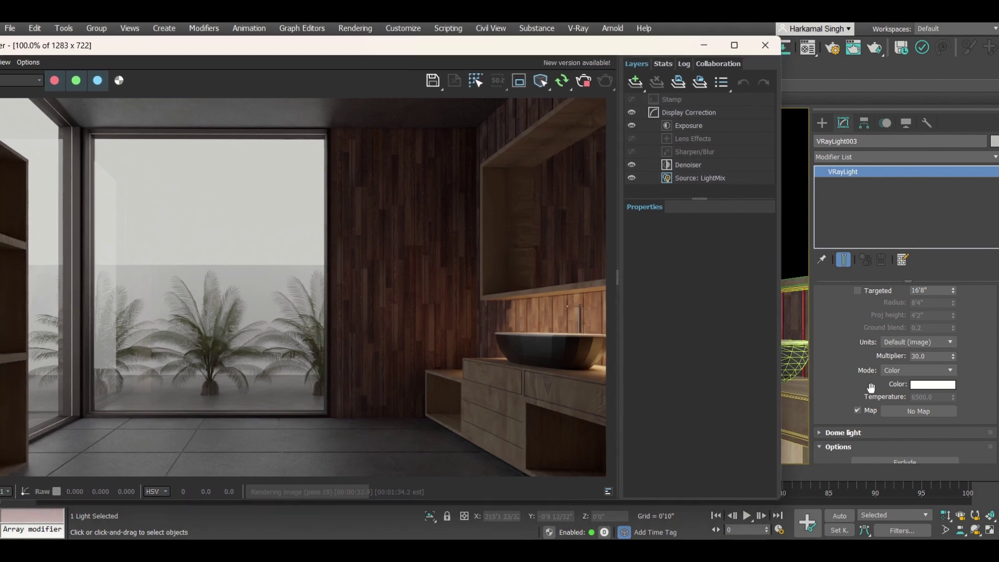
{"action": "left_click", "coordinate": [583, 81]}
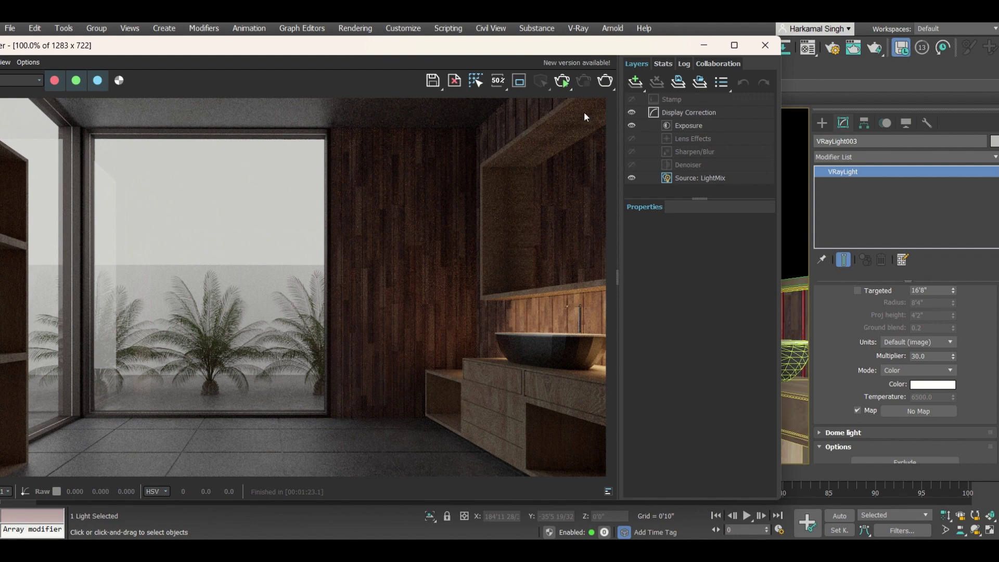
- Assign a VRayBitmap from the V-Ray map group to the dome light's map slot
{"action": "left_click", "coordinate": [917, 412]}
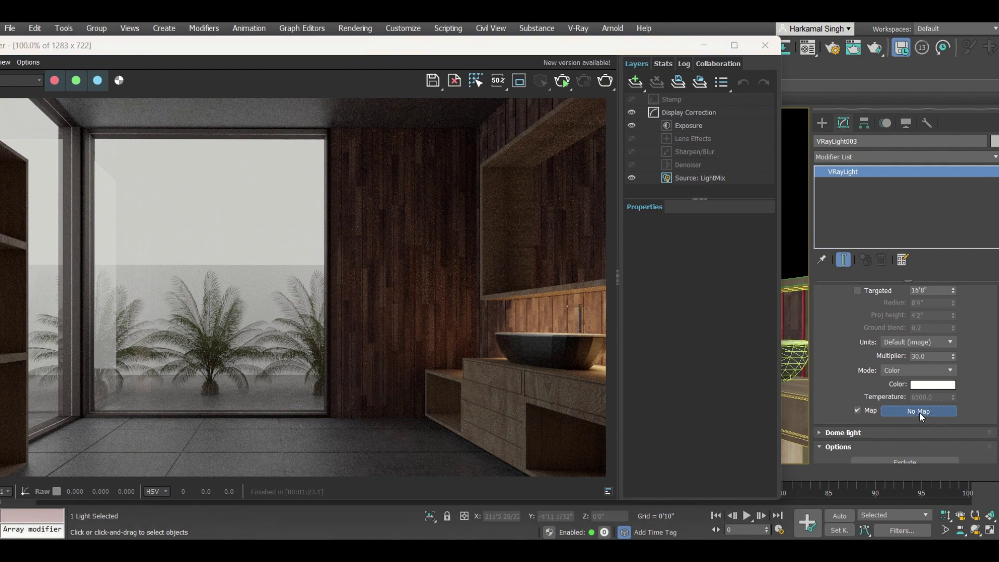
{"action": "left_click_drag", "start_coordinate": [427, 73], "coordinate": [422, 56]}
{"action": "scroll", "coordinate": [405, 322], "scroll_direction": "down", "scroll_amount": 15}
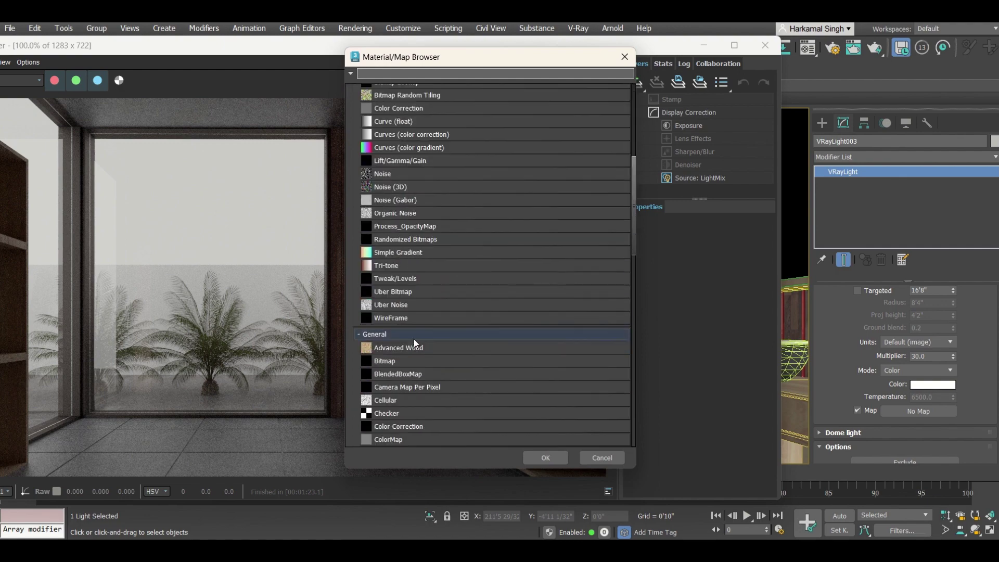
{"action": "scroll", "coordinate": [408, 337], "scroll_direction": "down", "scroll_amount": 8}
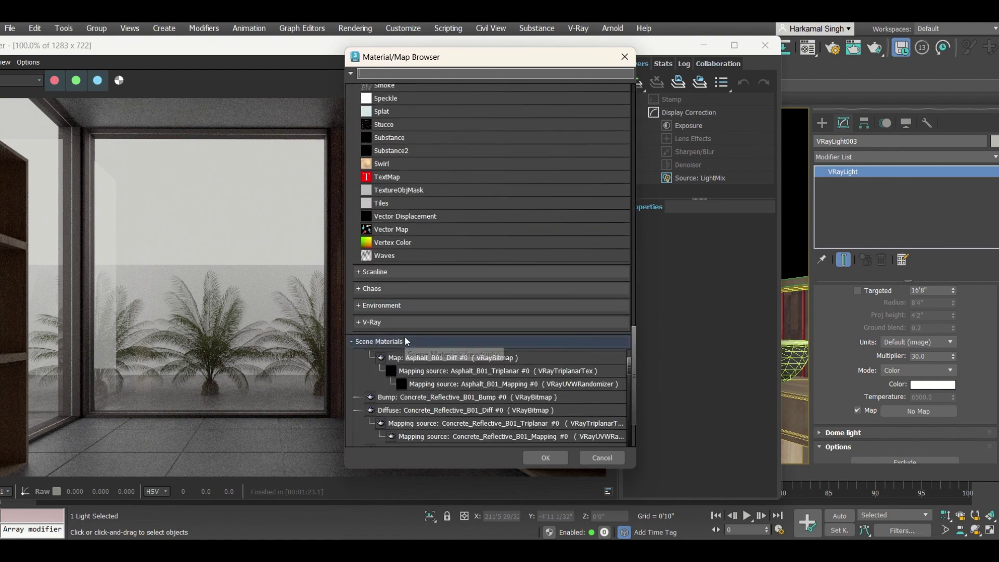
{"action": "left_click", "coordinate": [370, 322]}
{"action": "left_click", "coordinate": [397, 335]}
{"action": "double_click", "coordinate": [414, 336]}
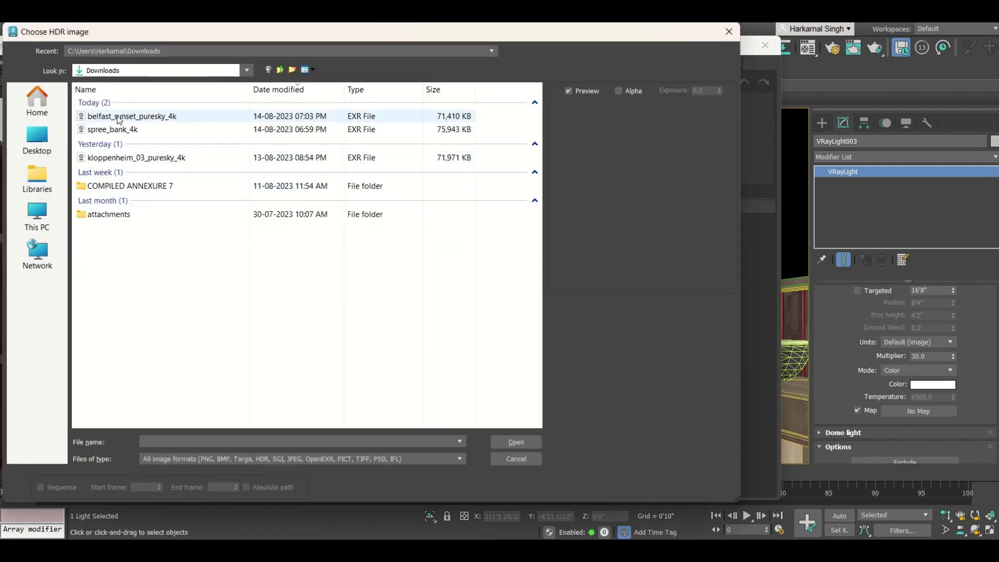
- Compare the belfast_sunset, spree_bank and kloppenheim_03 sky previews, then load kloppenheim_03_puresky_4k
{"action": "left_click", "coordinate": [121, 116]}
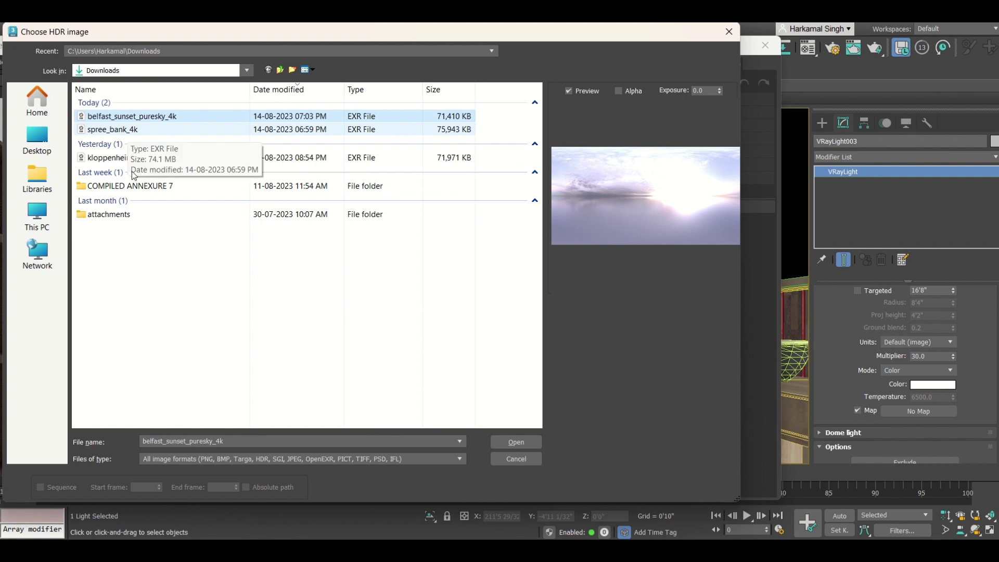
{"action": "left_click", "coordinate": [123, 158]}
{"action": "left_click", "coordinate": [123, 131]}
{"action": "key", "text": "Up"}
{"action": "left_click", "coordinate": [138, 134]}
{"action": "left_click", "coordinate": [145, 161]}
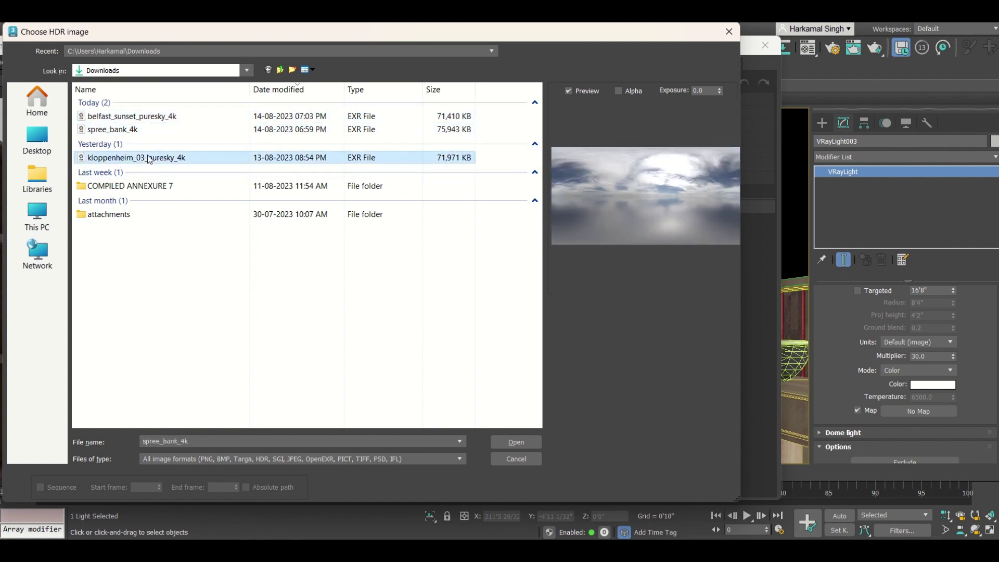
{"action": "left_click", "coordinate": [139, 129]}
{"action": "left_click", "coordinate": [142, 120]}
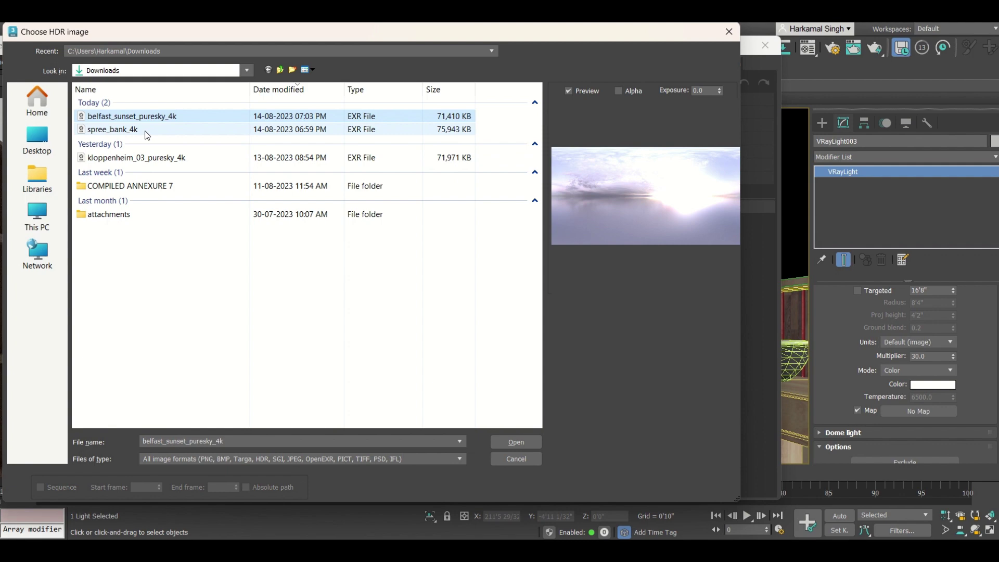
{"action": "left_click", "coordinate": [147, 131]}
{"action": "left_click", "coordinate": [156, 159]}
{"action": "left_click", "coordinate": [140, 130]}
{"action": "left_click", "coordinate": [139, 117]}
{"action": "left_click", "coordinate": [139, 133]}
{"action": "left_click", "coordinate": [149, 160]}
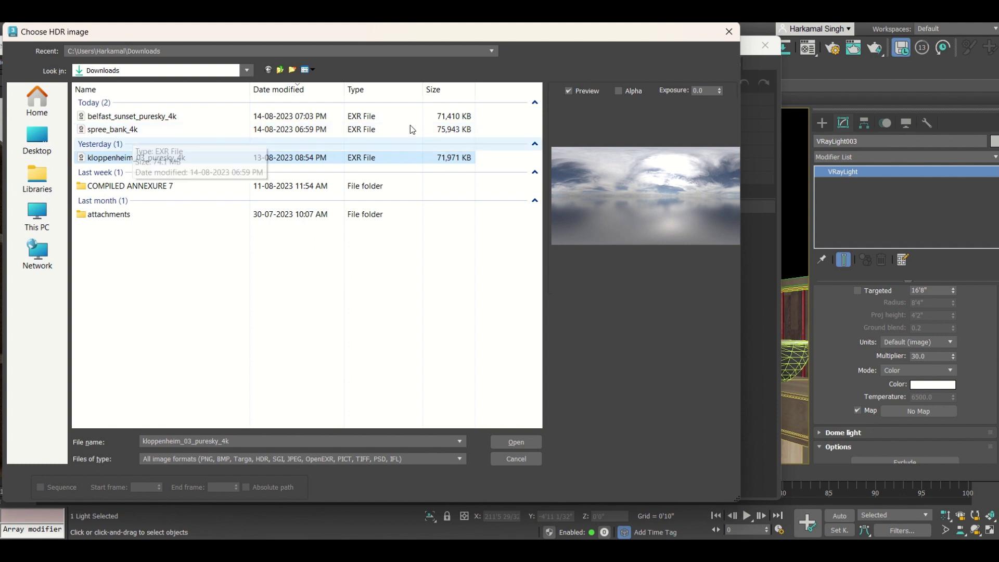
{"action": "left_click", "coordinate": [123, 133]}
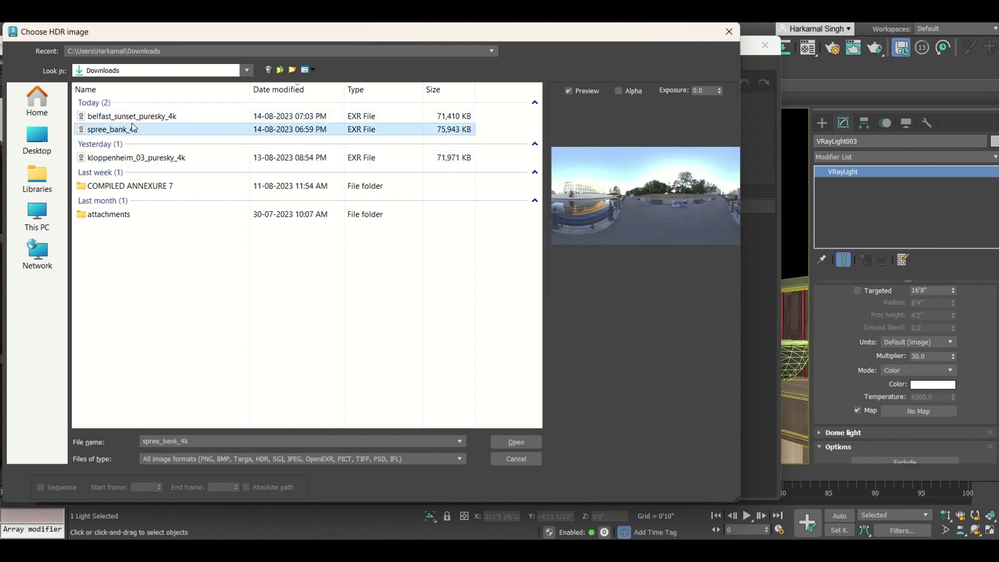
{"action": "left_click", "coordinate": [133, 121]}
{"action": "left_click", "coordinate": [141, 161]}
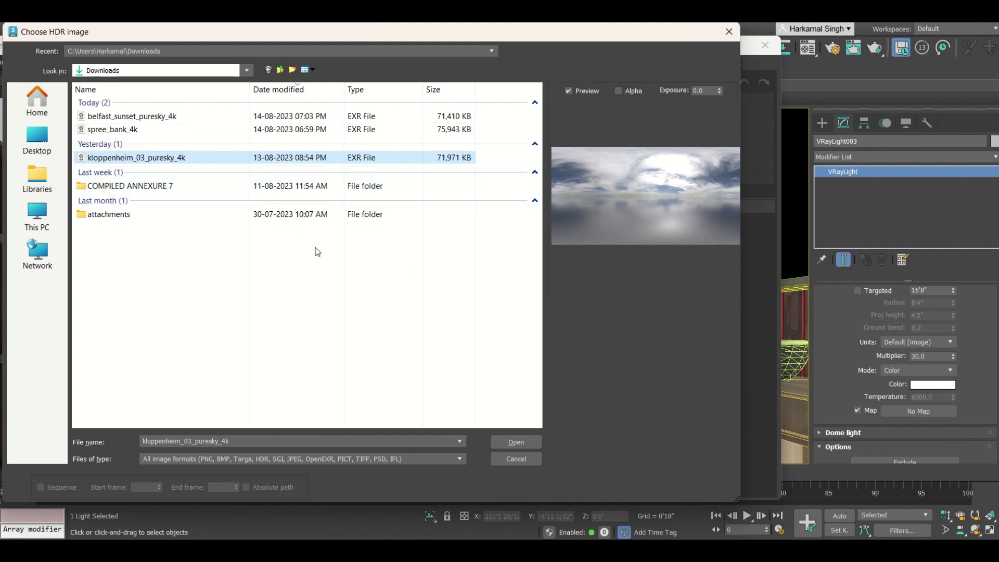
{"action": "double_click", "coordinate": [115, 159]}
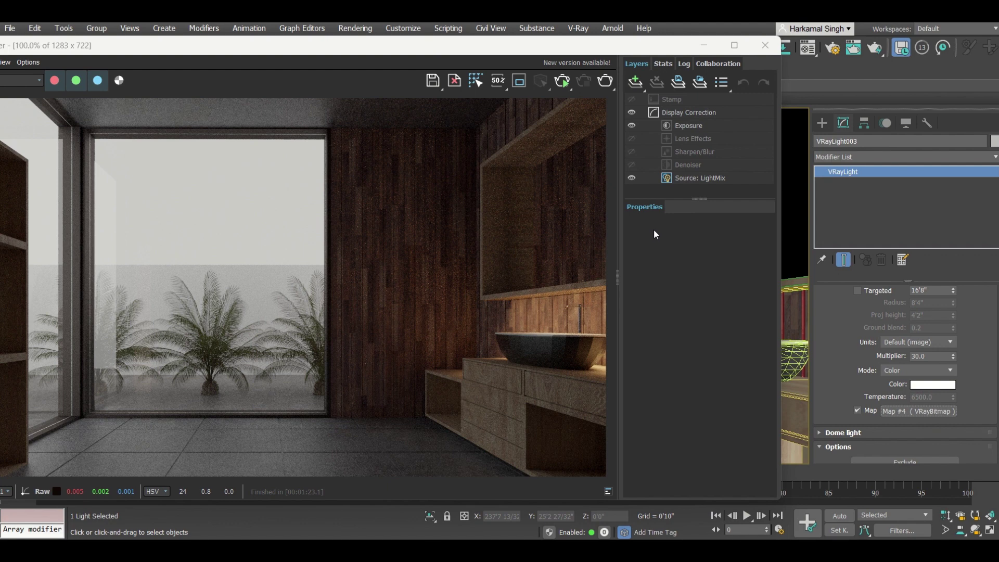
- Start interactive rendering in the V-Ray Frame Buffer and move the window down slightly
{"action": "left_click", "coordinate": [565, 82]}
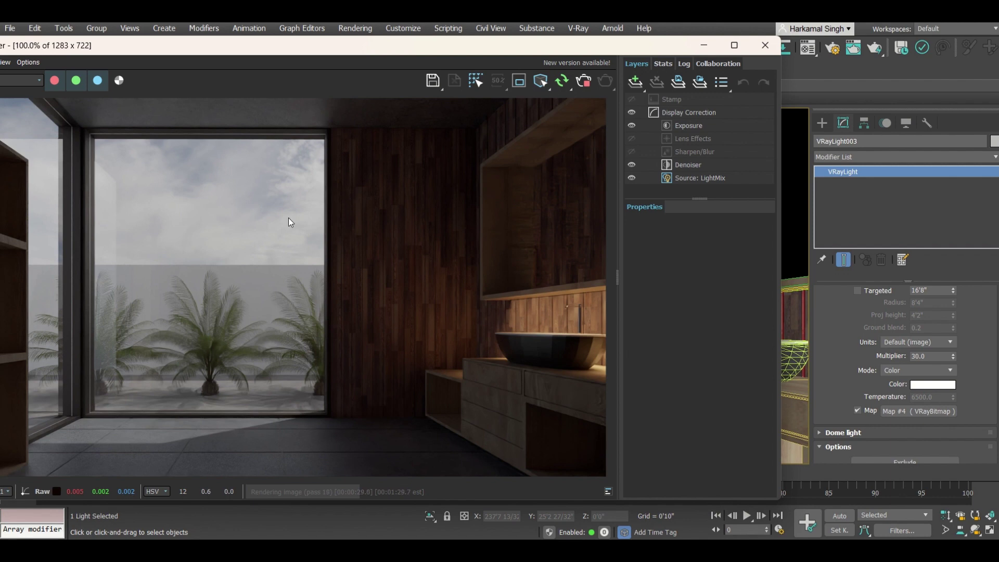
{"action": "left_click_drag", "start_coordinate": [667, 52], "coordinate": [646, 94]}
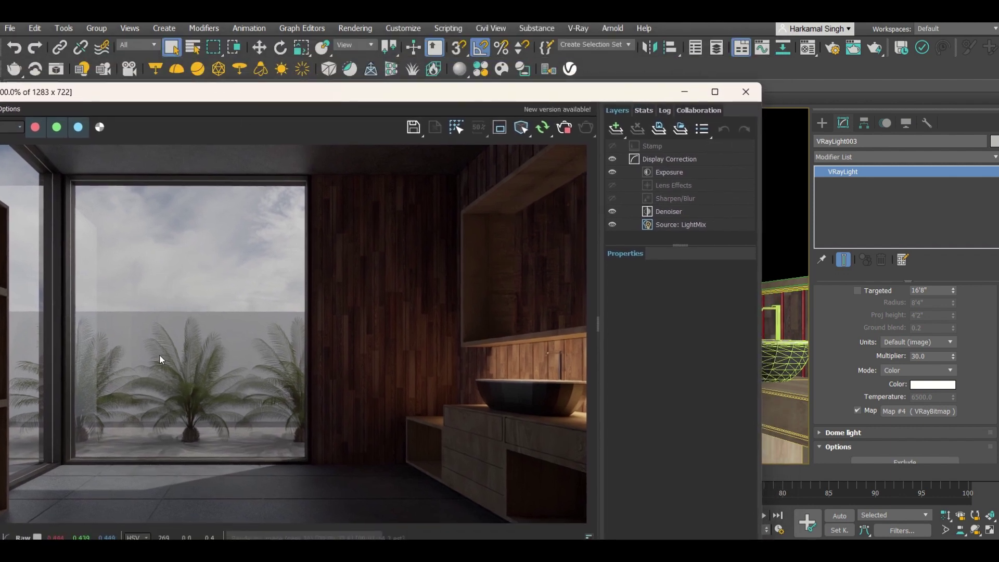
- Open the Material Editor and drop the dome's Map #4 into an empty slot as an instance
{"action": "left_click", "coordinate": [808, 48]}
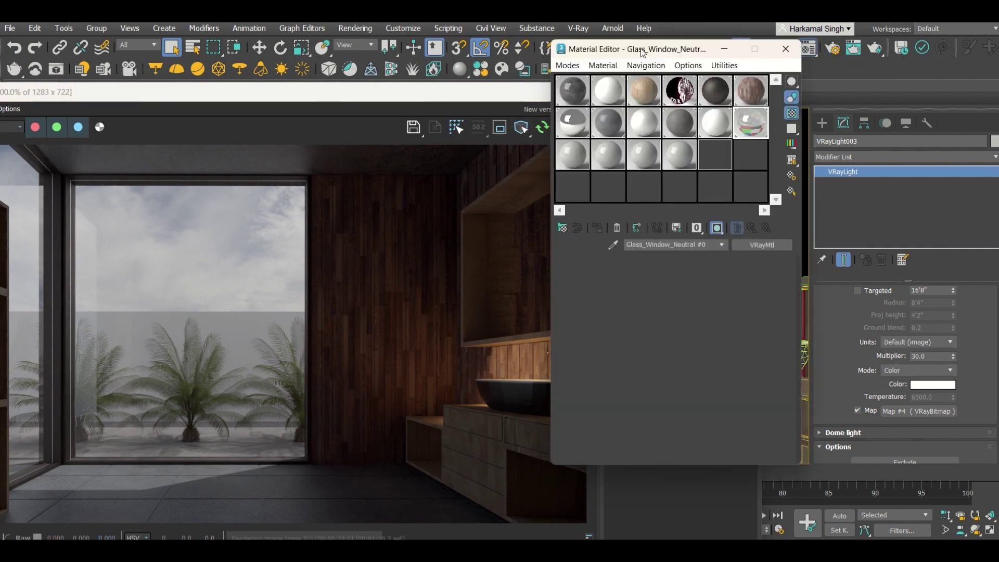
{"action": "left_click_drag", "start_coordinate": [642, 50], "coordinate": [594, 71]}
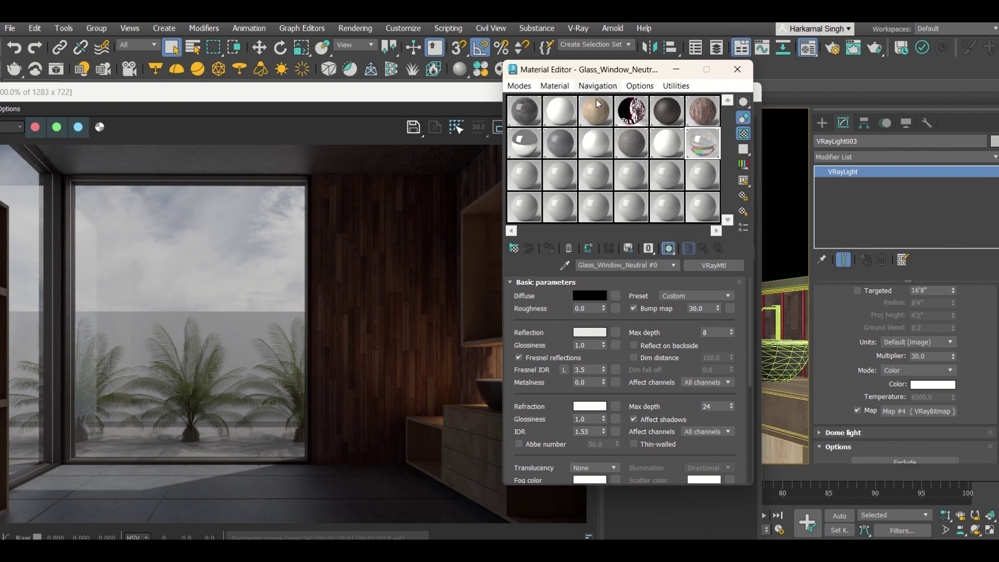
{"action": "left_click", "coordinate": [521, 178]}
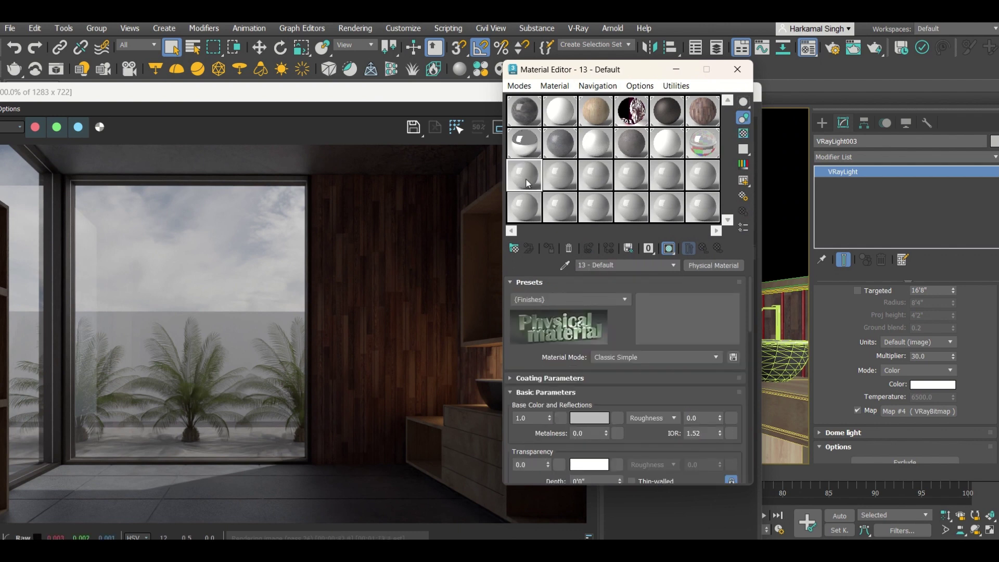
{"action": "left_click", "coordinate": [922, 410]}
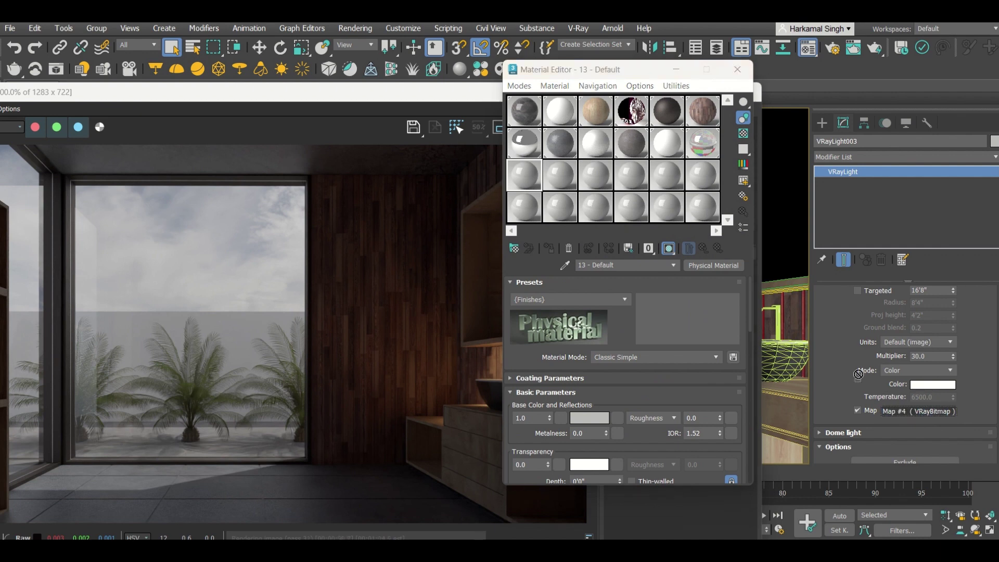
{"action": "left_click_drag", "start_coordinate": [644, 242], "coordinate": [522, 167]}
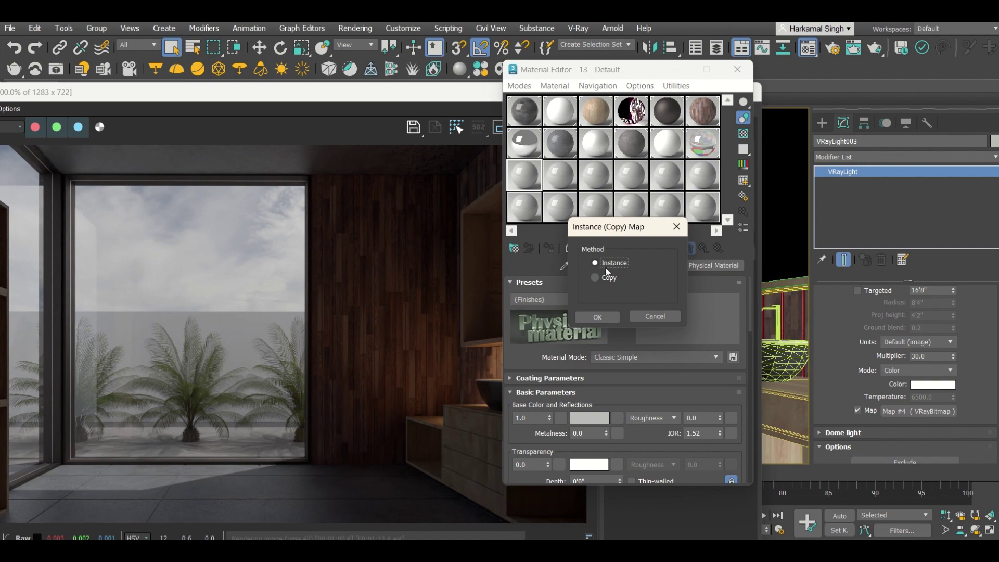
{"action": "left_click", "coordinate": [608, 316]}
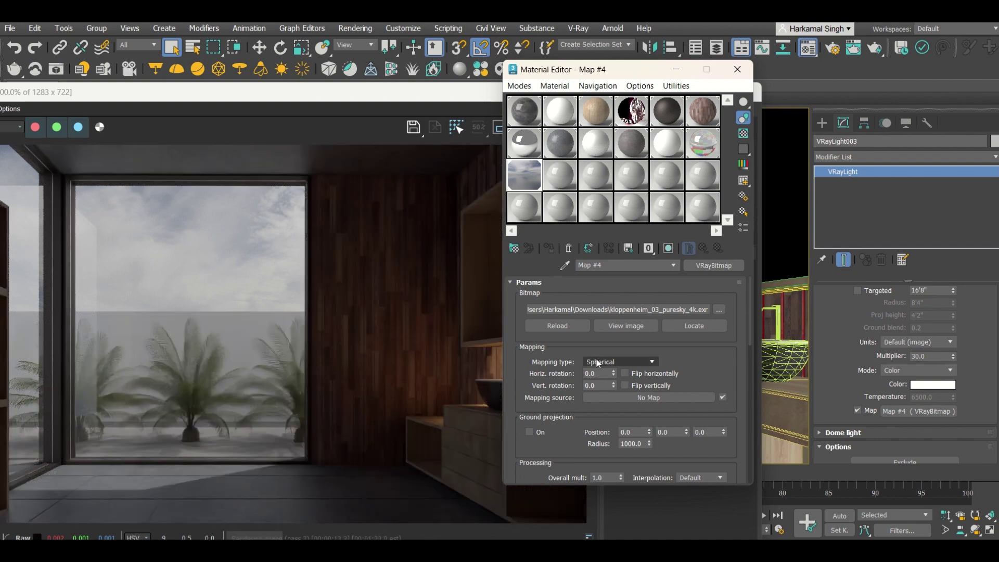
- Keep Spherical mapping and try horizontal sky rotations of 50 and 60 degrees
{"action": "left_click", "coordinate": [603, 362]}
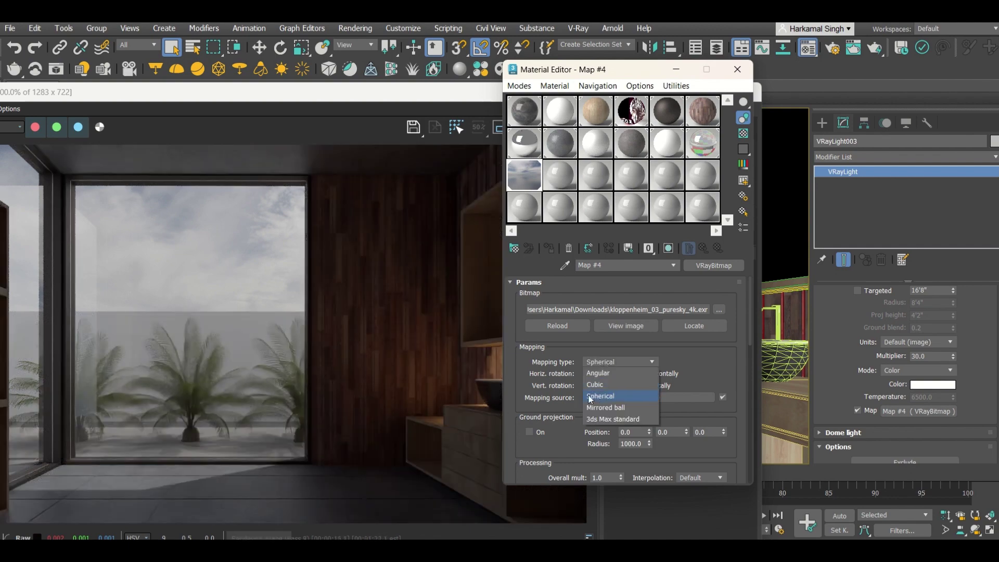
{"action": "left_click", "coordinate": [605, 397]}
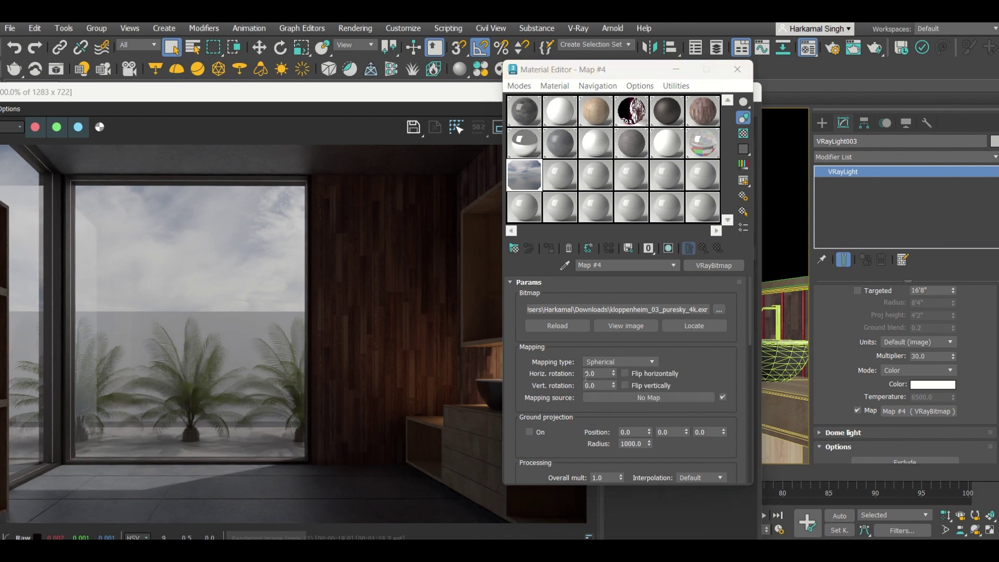
{"action": "left_click", "coordinate": [596, 373]}
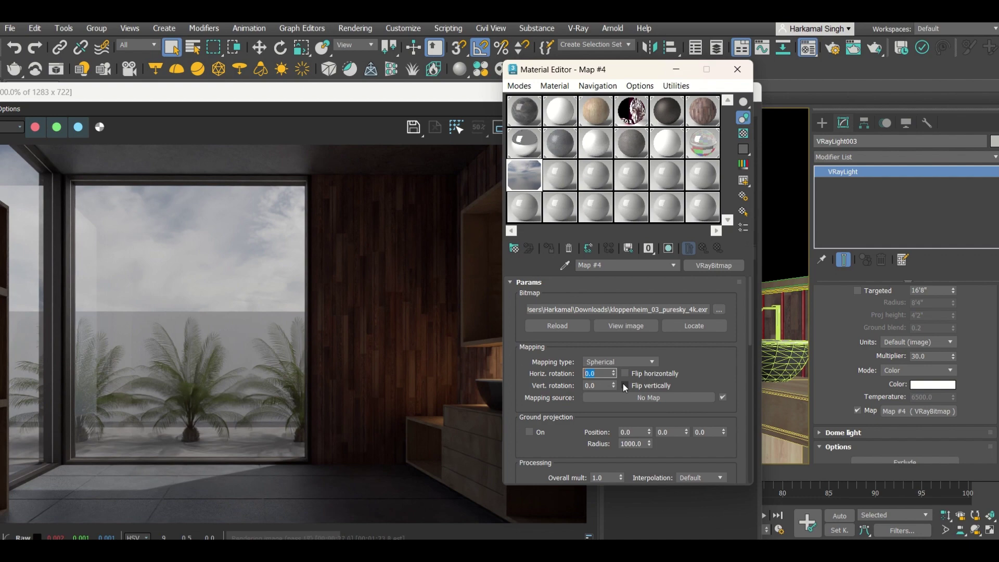
{"action": "type", "text": "50"}
{"action": "key", "text": "Return"}
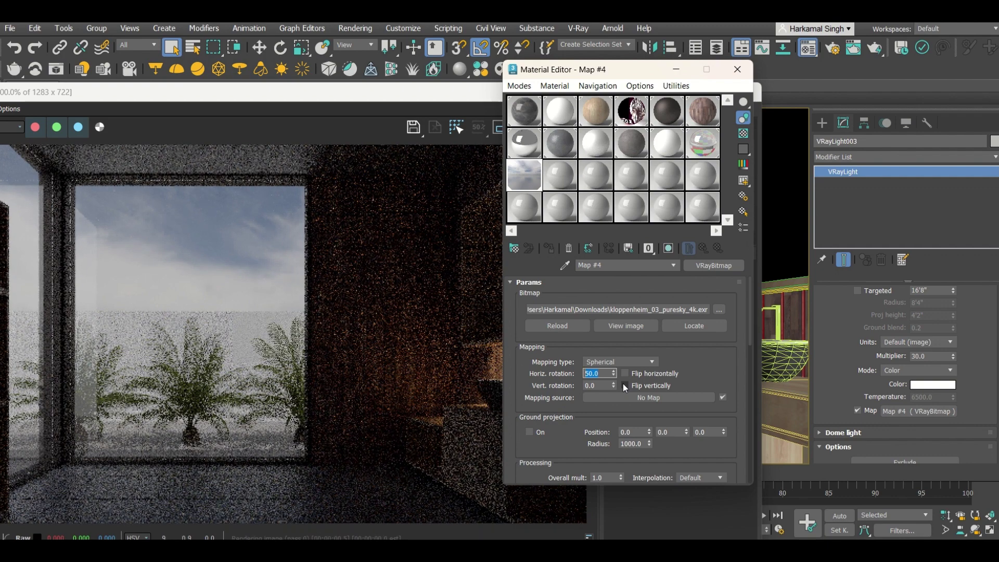
{"action": "type", "text": "60"}
{"action": "key", "text": "Return"}
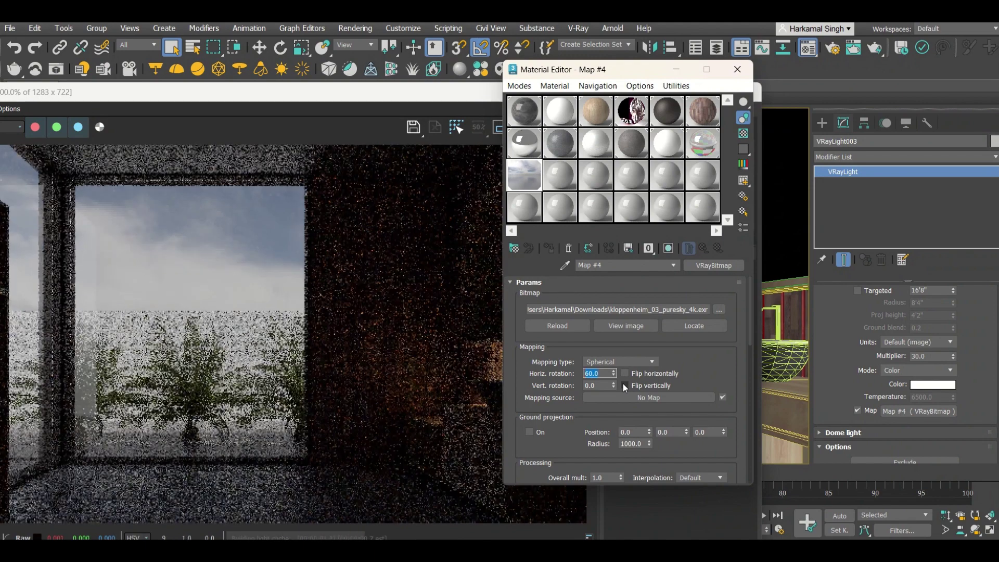
- Try rotations of 120, 250 and 300, set Horiz. rotation to 0, and bring the render forward
{"action": "type", "text": "8"}
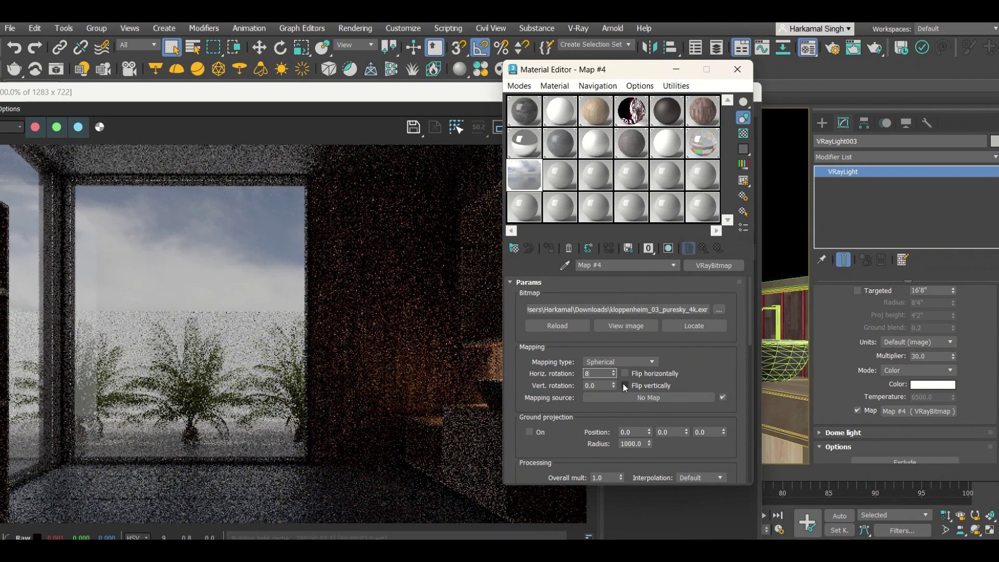
{"action": "type", "text": "0"}
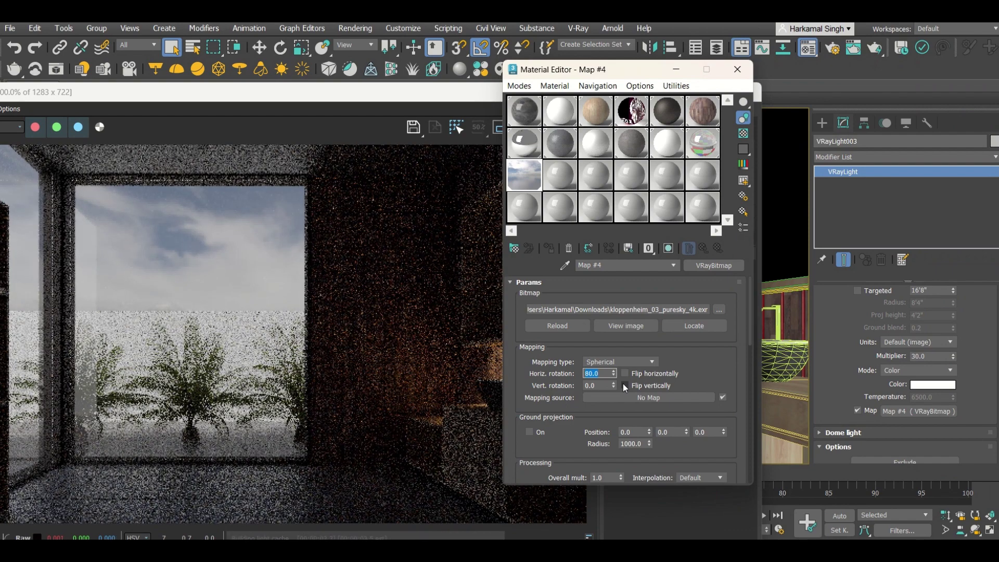
{"action": "type", "text": "120"}
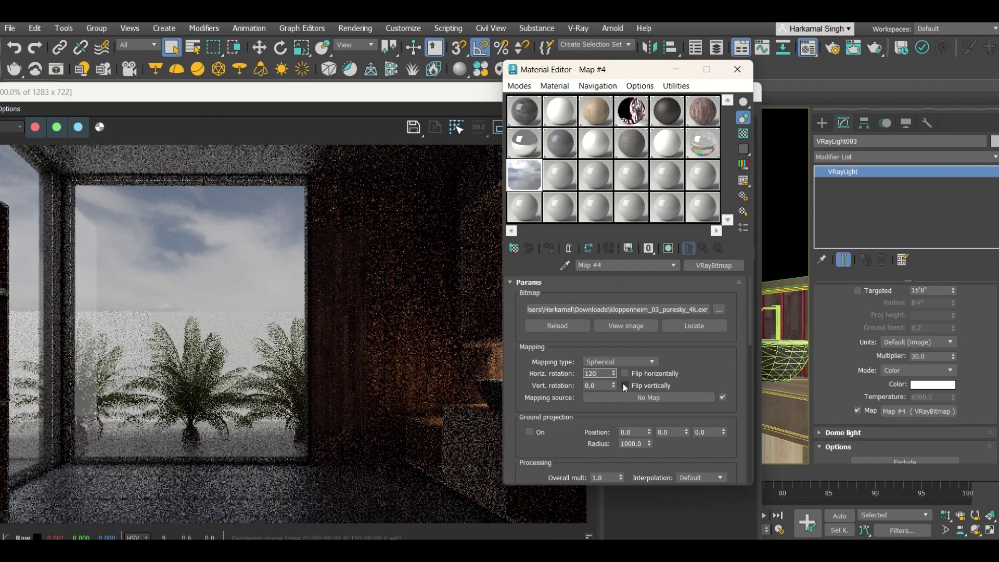
{"action": "key", "text": "Return"}
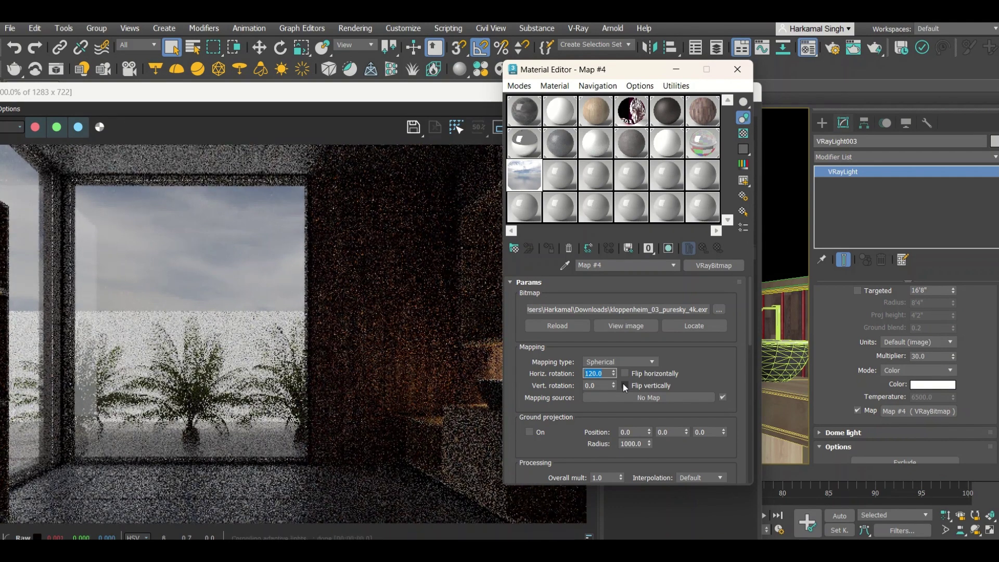
{"action": "type", "text": "250"}
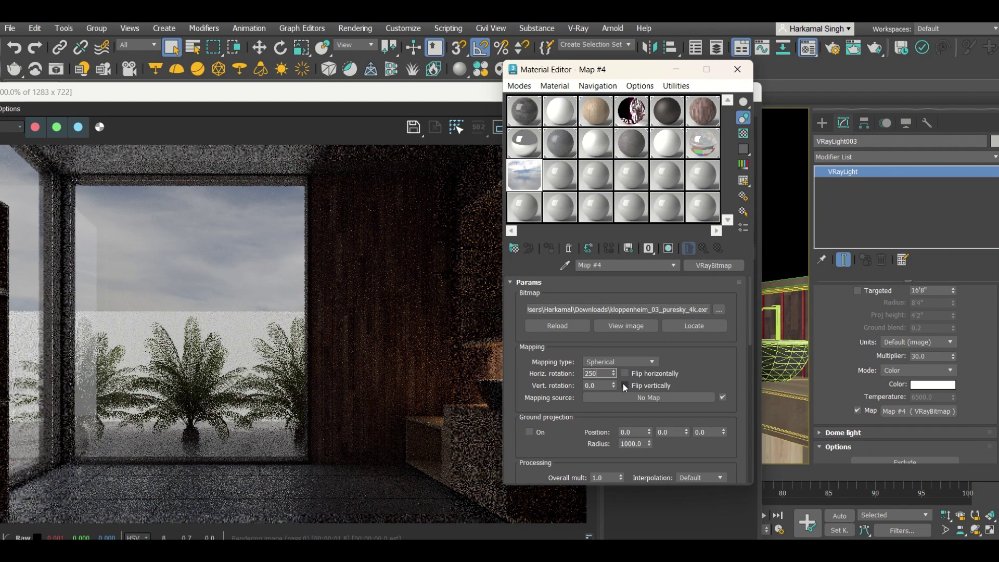
{"action": "key", "text": "Return"}
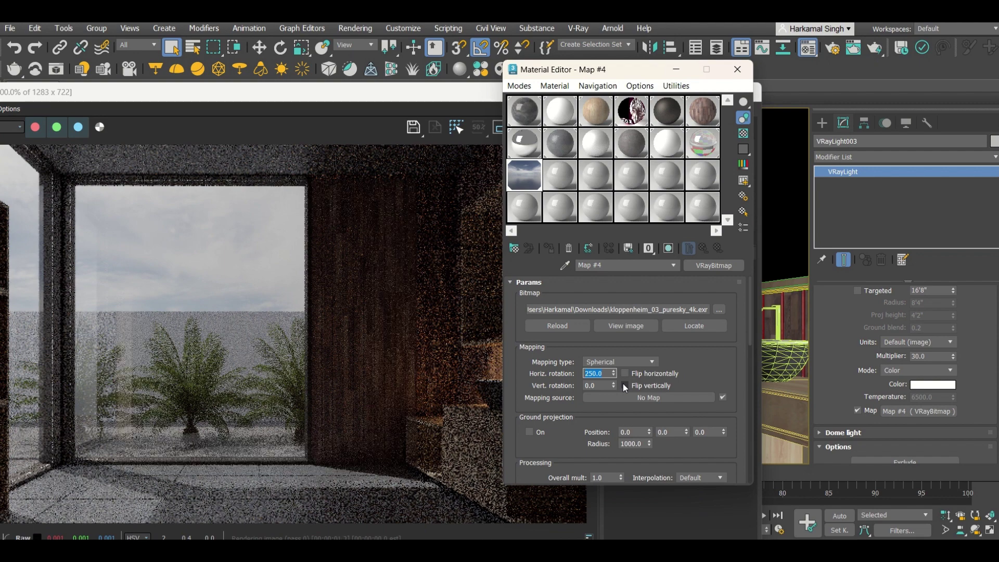
{"action": "type", "text": "300"}
{"action": "key", "text": "Return"}
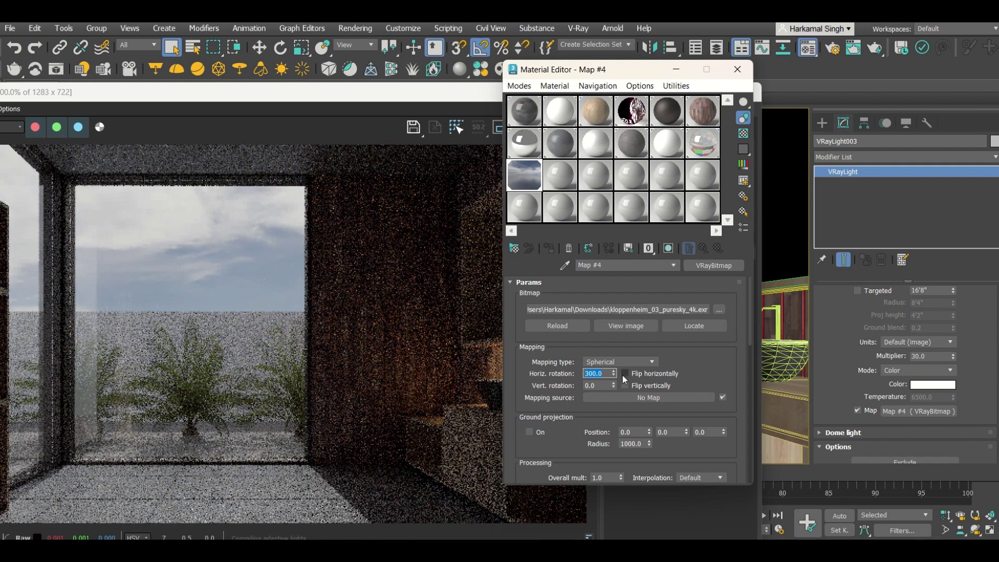
{"action": "type", "text": "0"}
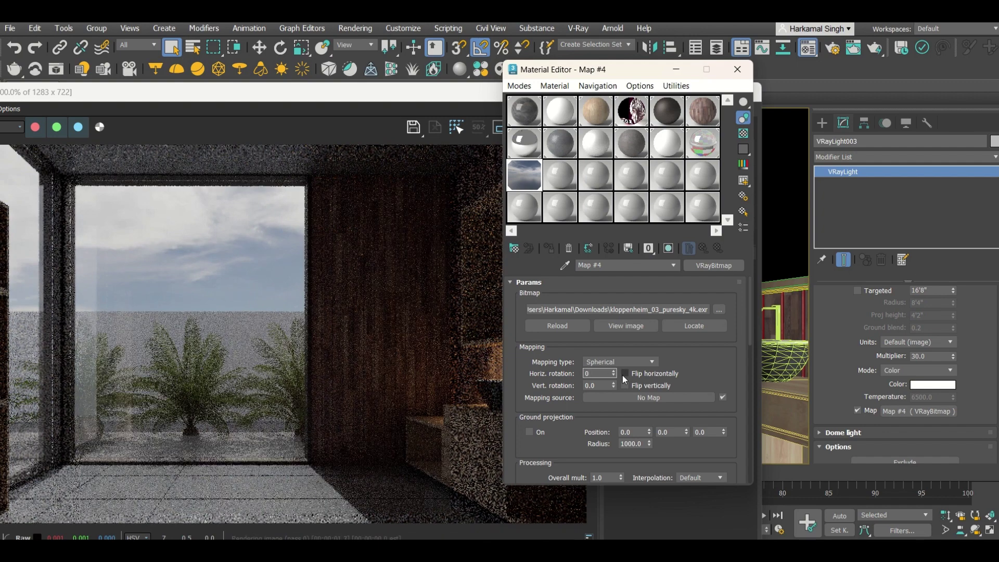
{"action": "key", "text": "Return"}
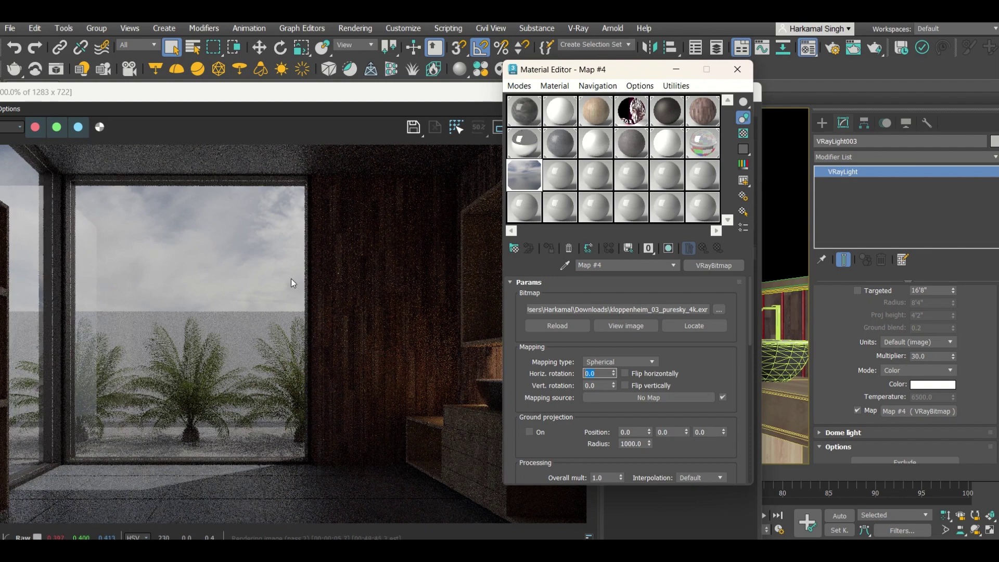
{"action": "left_click", "coordinate": [392, 90]}
- Move the frame buffer up, then try dome Multiplier values 15, 60, 20 and finally 30
{"action": "left_click_drag", "start_coordinate": [391, 91], "coordinate": [365, 34]}
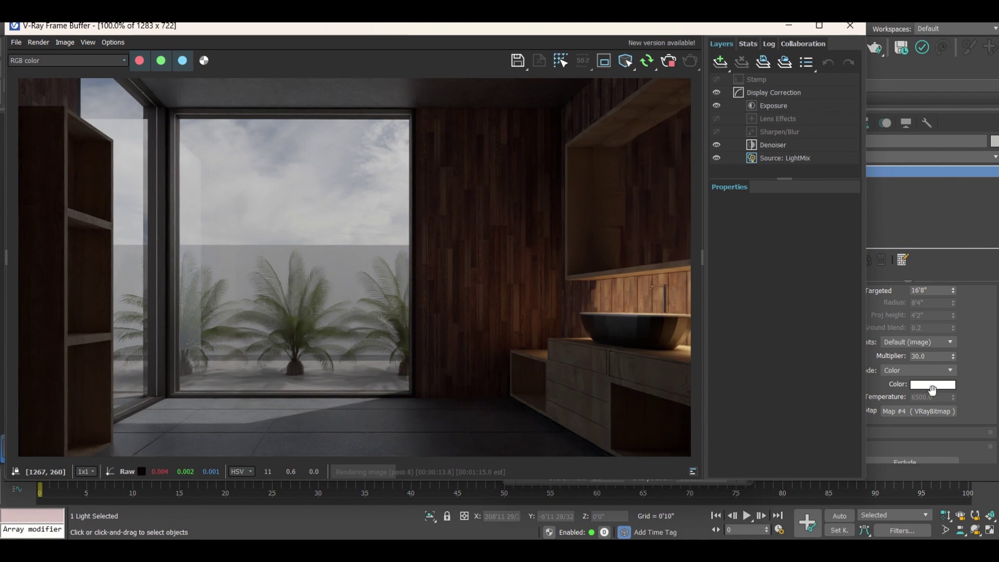
{"action": "double_click", "coordinate": [928, 358]}
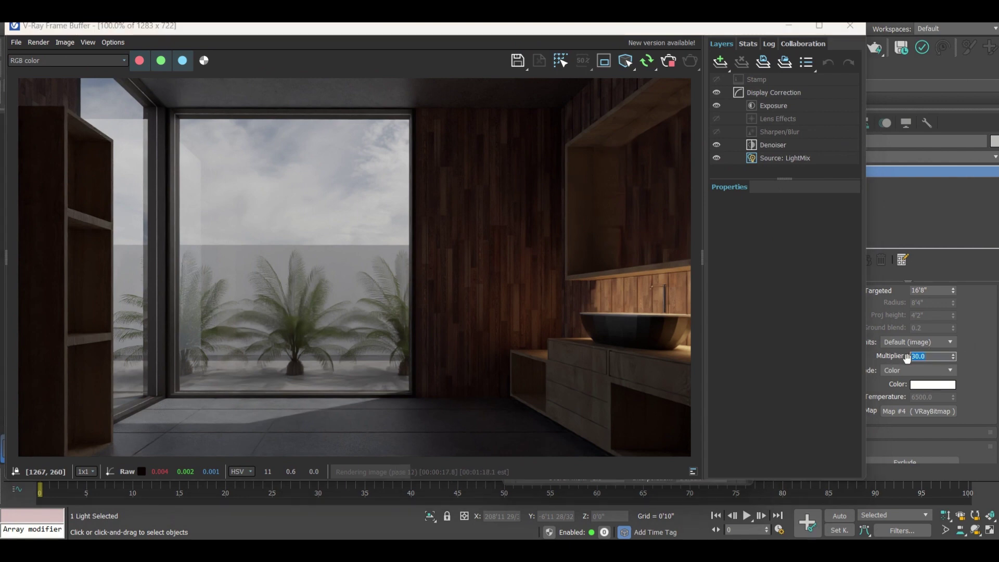
{"action": "type", "text": "15"}
{"action": "key", "text": "Return"}
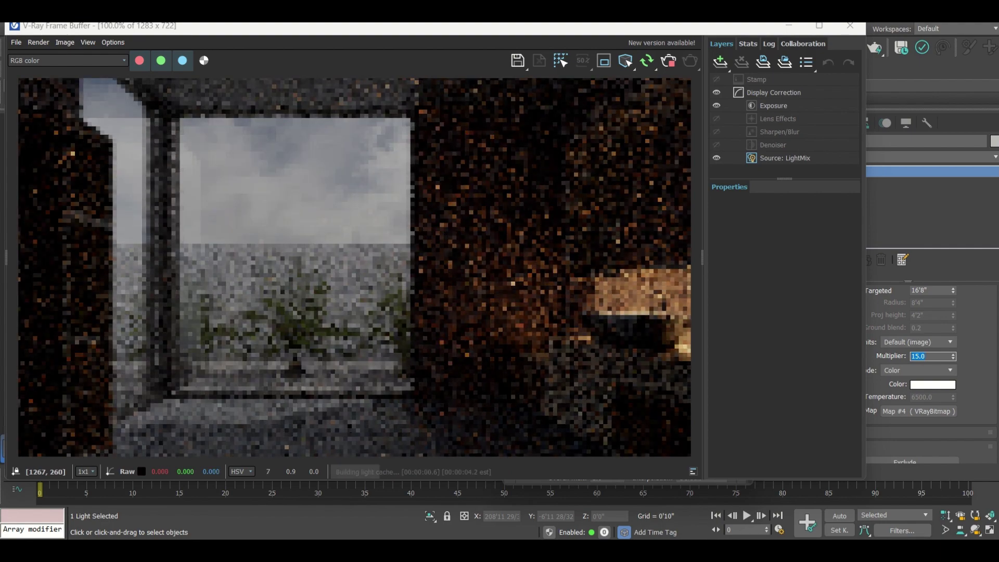
{"action": "type", "text": "60"}
{"action": "key", "text": "Return"}
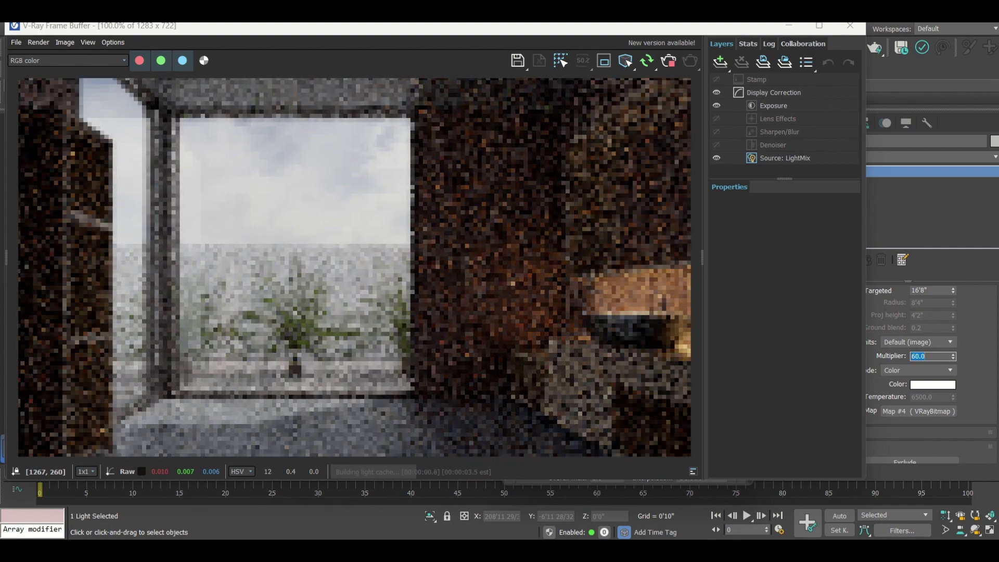
{"action": "type", "text": "20"}
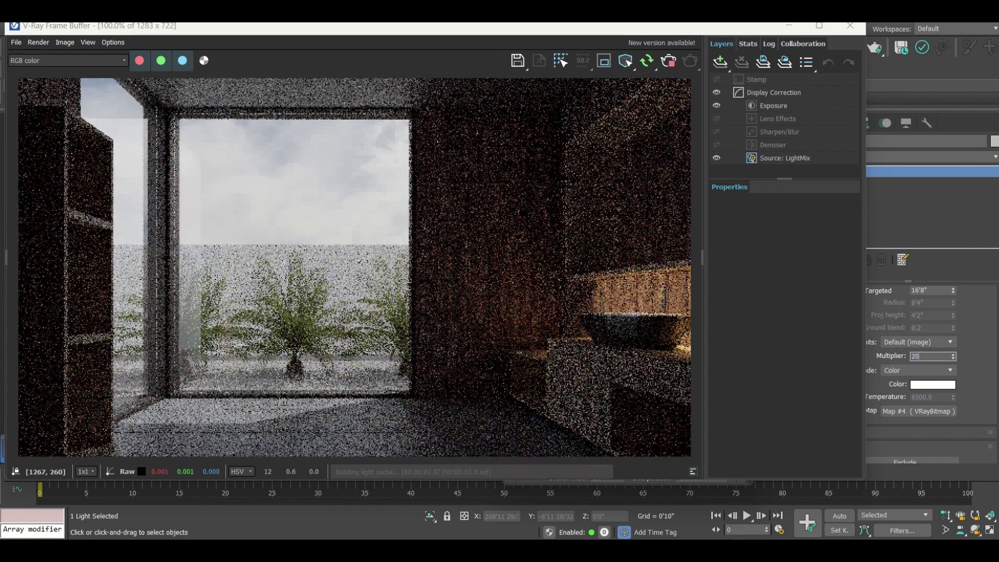
{"action": "key", "text": "Return"}
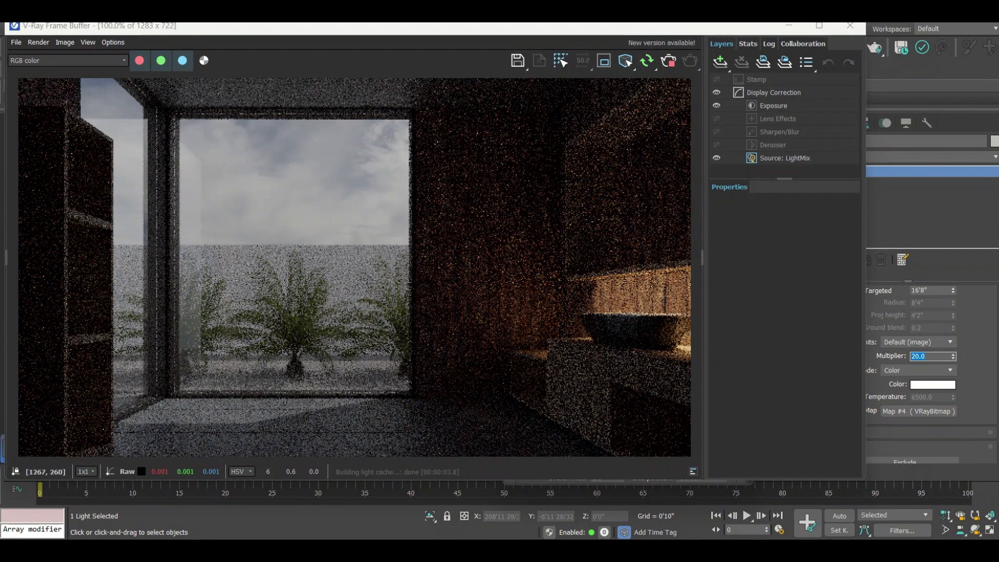
{"action": "type", "text": "30"}
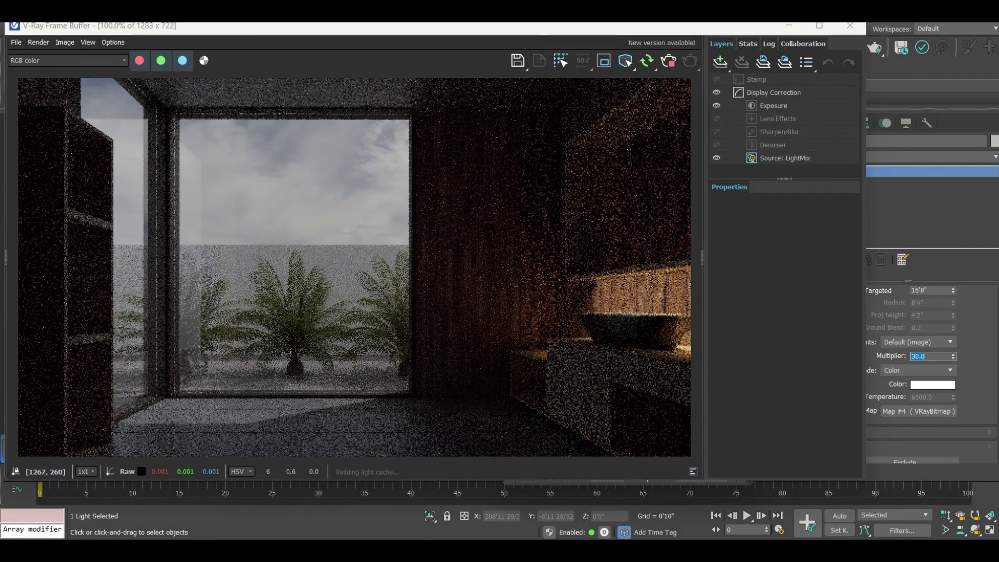
{"action": "key", "text": "Return"}
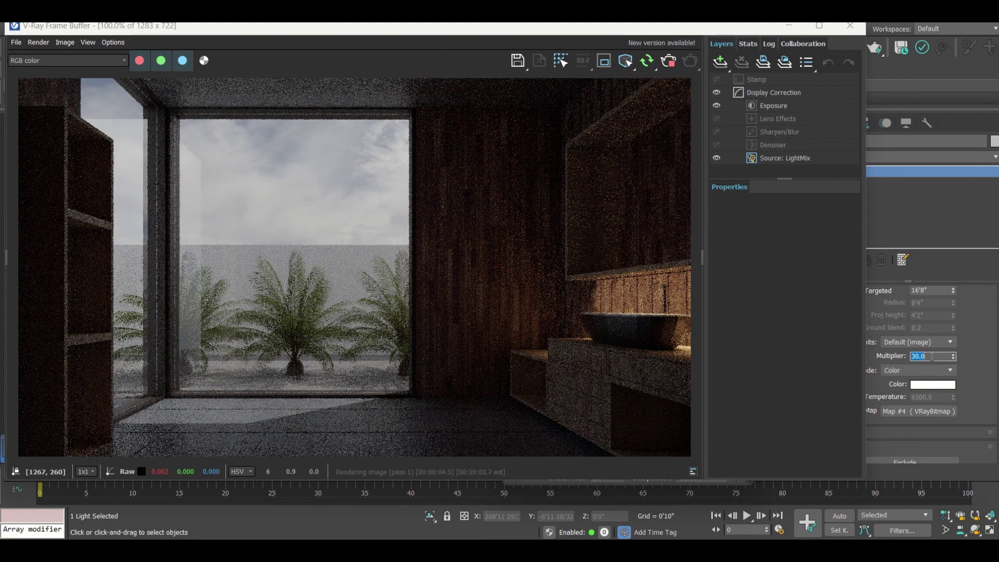
{"action": "left_click", "coordinate": [769, 107]}
- Raise the VFB Exposure layer's exposure to 1.703
{"action": "left_click", "coordinate": [769, 107]}
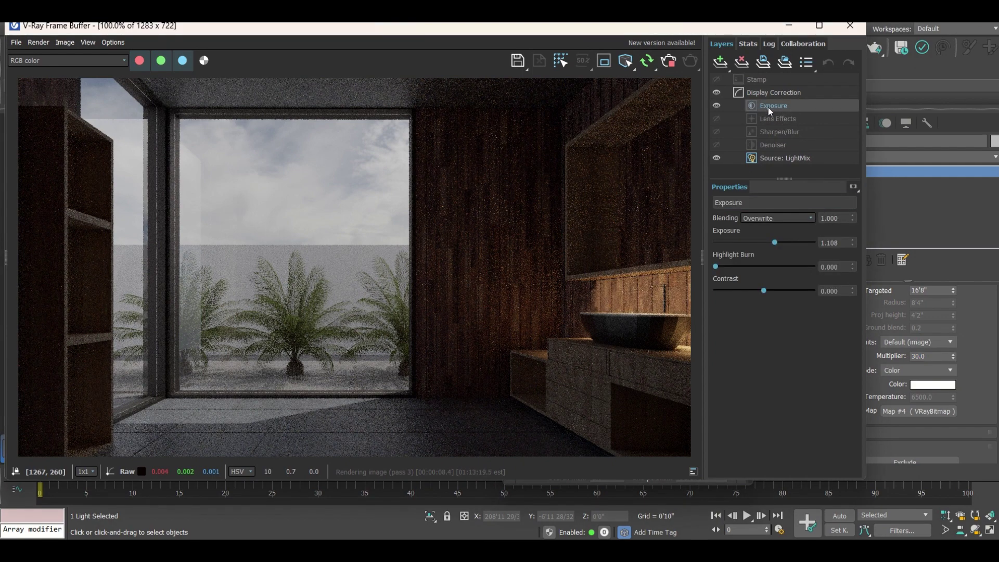
{"action": "left_click", "coordinate": [723, 65]}
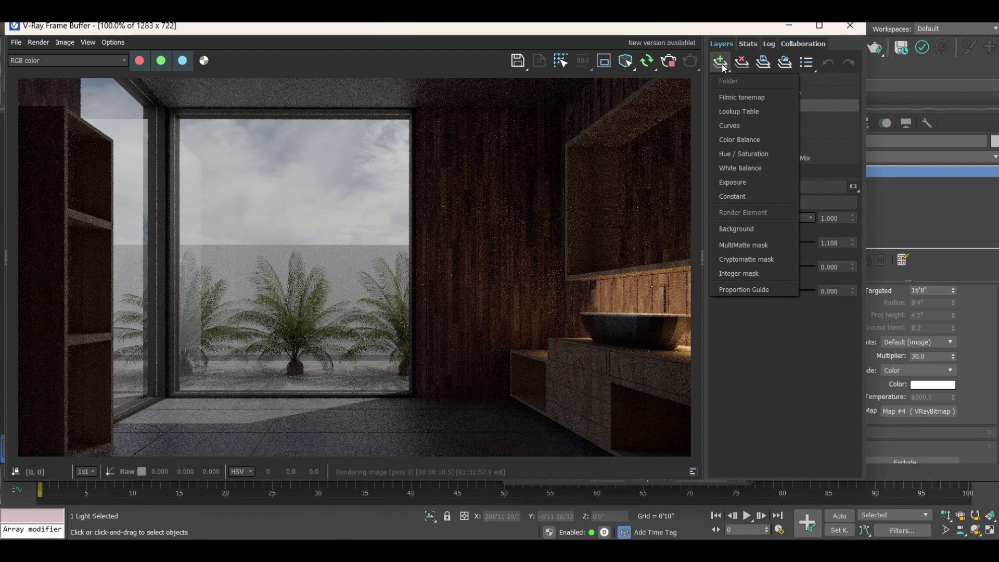
{"action": "left_click", "coordinate": [735, 182]}
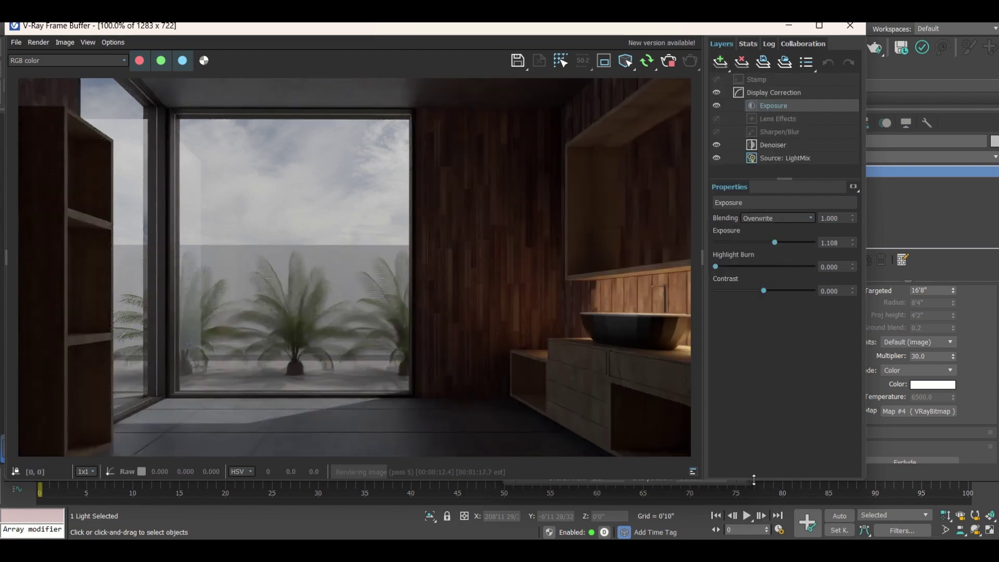
{"action": "mouse_move", "coordinate": [779, 243]}
{"action": "left_mouse_down"}
{"action": "mouse_move", "coordinate": [741, 239]}
{"action": "mouse_move", "coordinate": [802, 245]}
{"action": "mouse_move", "coordinate": [775, 245]}
{"action": "mouse_move", "coordinate": [782, 254]}
{"action": "mouse_move", "coordinate": [760, 244]}
{"action": "mouse_move", "coordinate": [818, 270]}
{"action": "mouse_move", "coordinate": [720, 269]}
{"action": "mouse_move", "coordinate": [844, 290]}
{"action": "mouse_move", "coordinate": [704, 288]}
{"action": "mouse_move", "coordinate": [878, 320]}
{"action": "mouse_move", "coordinate": [718, 301]}
{"action": "mouse_move", "coordinate": [765, 291]}
{"action": "left_mouse_up"}
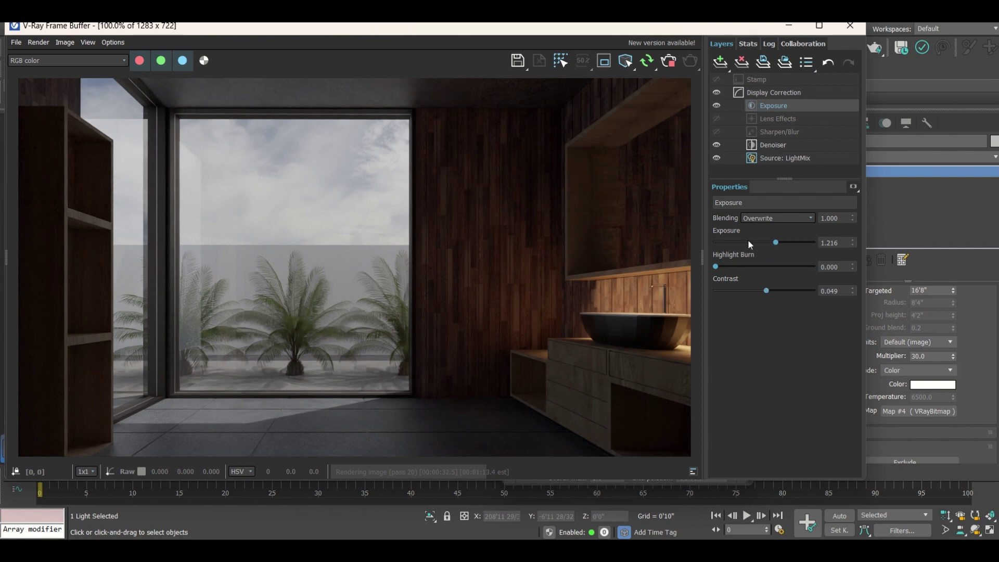
{"action": "left_click_drag", "start_coordinate": [782, 244], "coordinate": [781, 243]}
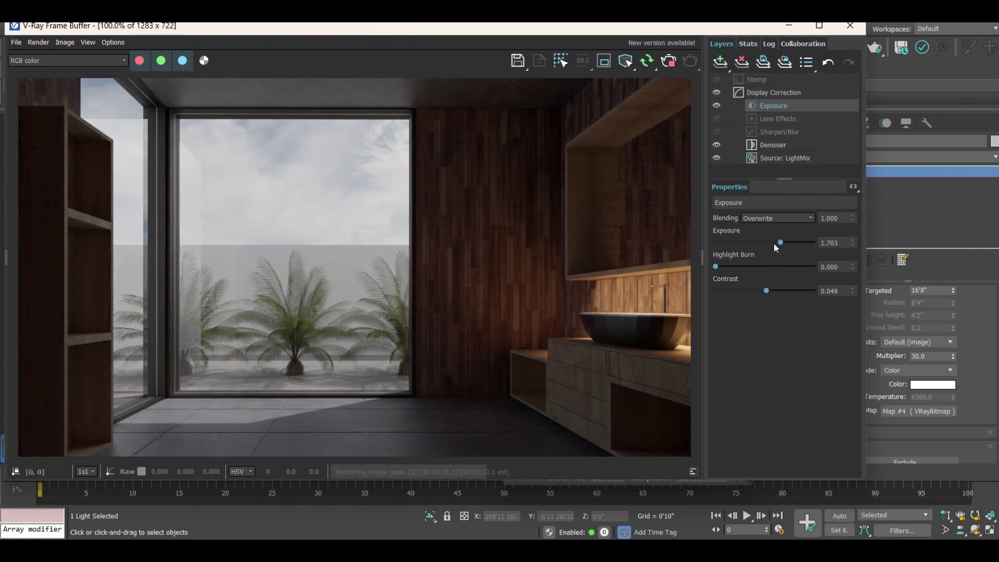
- Set the dome light Multiplier to 60
{"action": "left_click", "coordinate": [930, 356]}
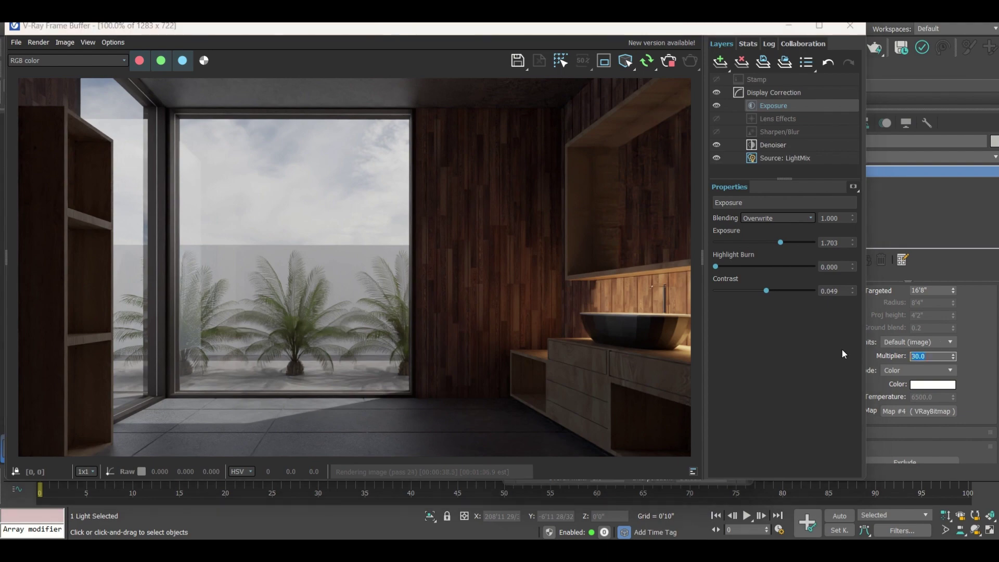
{"action": "type", "text": "60"}
{"action": "key", "text": "Return"}
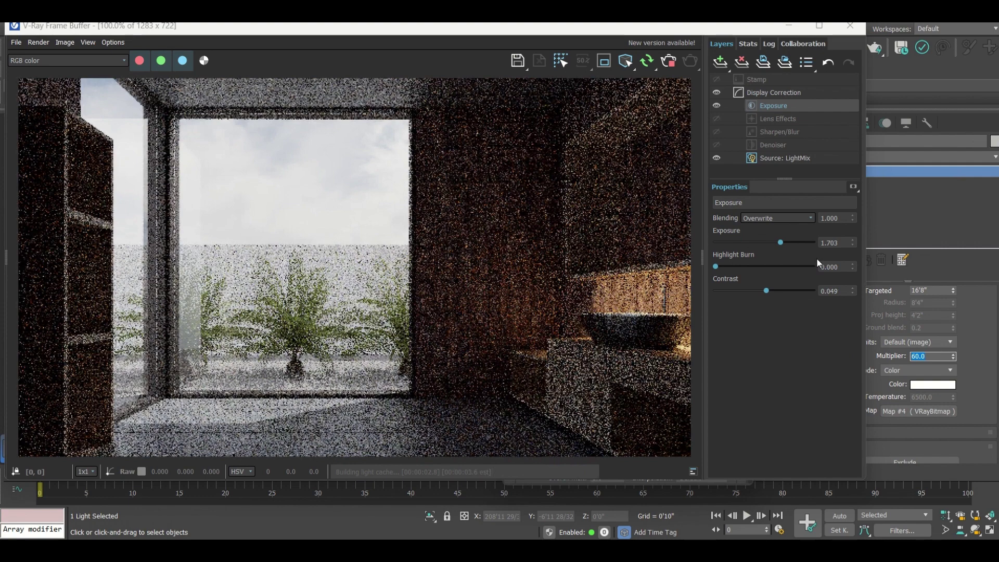
- Try Highlight Burn at 0.892, return it to 0, stop the render and minimize the frame buffer
{"action": "left_click", "coordinate": [804, 263]}
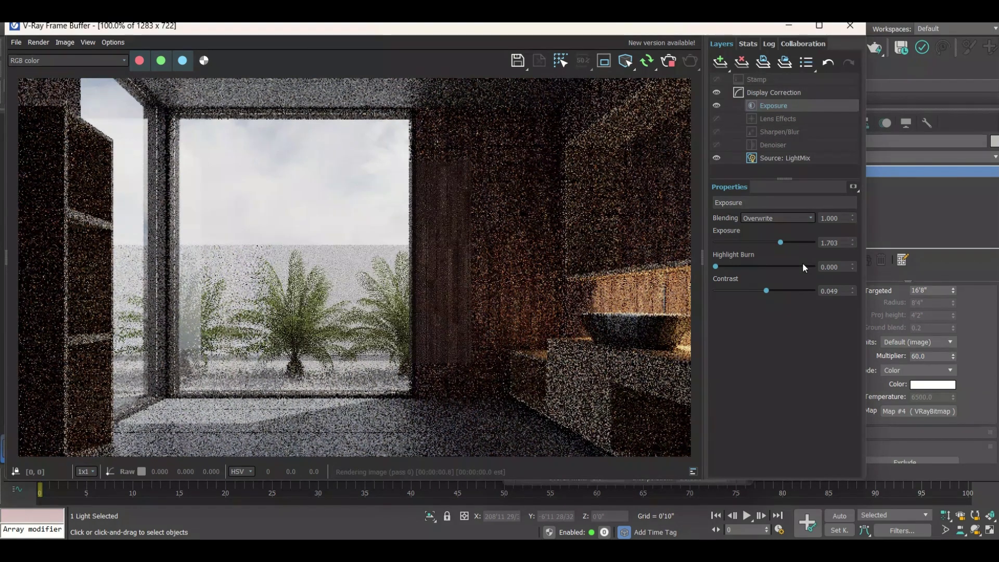
{"action": "left_click", "coordinate": [801, 266]}
{"action": "left_click_drag", "start_coordinate": [801, 267], "coordinate": [707, 269]}
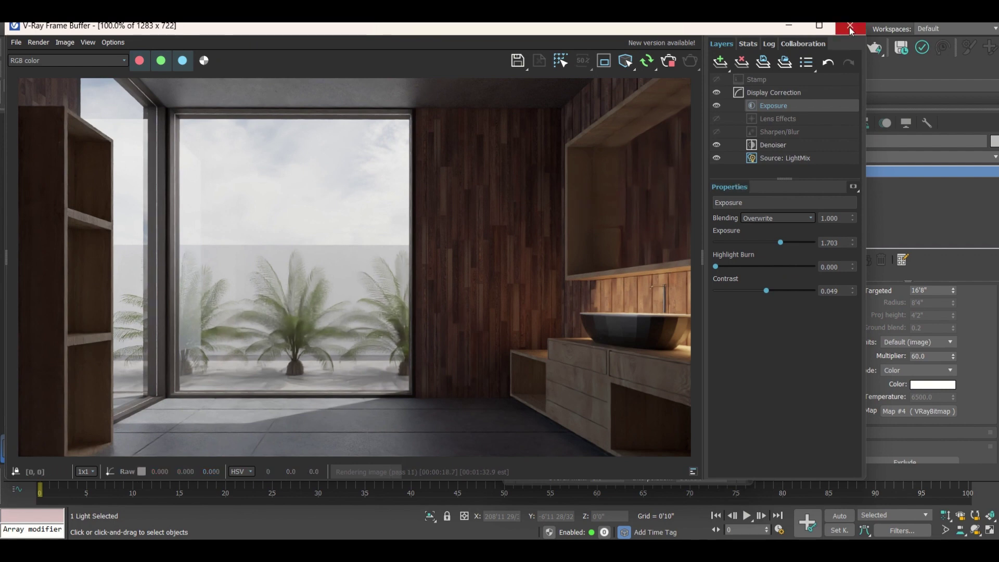
{"action": "left_click", "coordinate": [663, 66]}
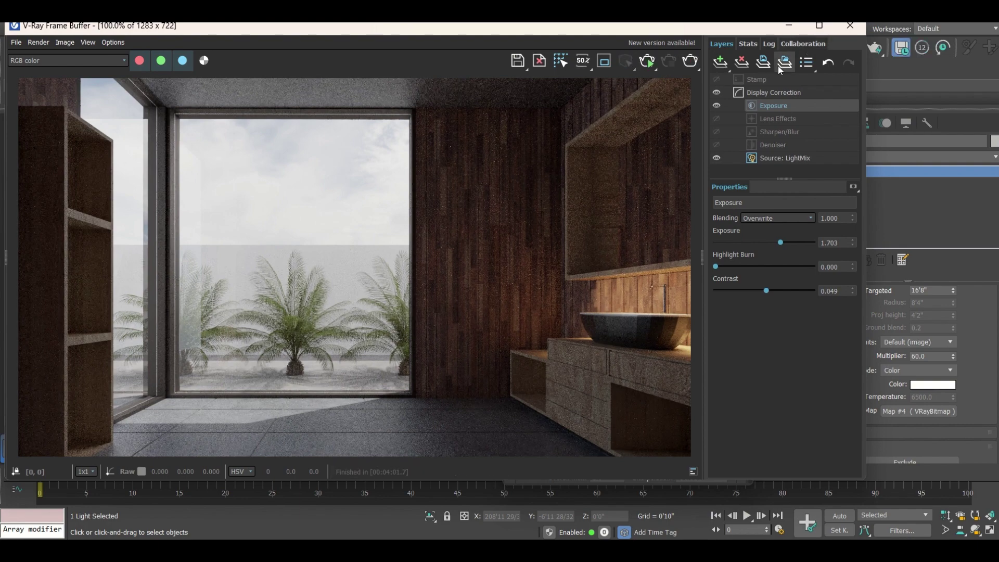
{"action": "left_click", "coordinate": [791, 27]}
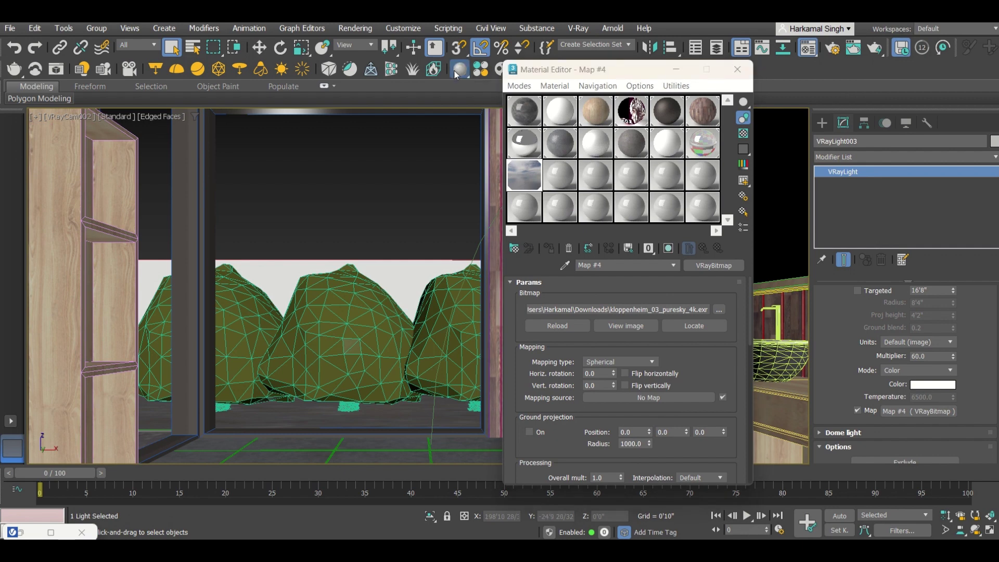
- Undo the last change, close the Material Editor and select the window glass in Perspective
{"action": "key", "text": "ctrl+z"}
{"action": "left_click", "coordinate": [737, 70]}
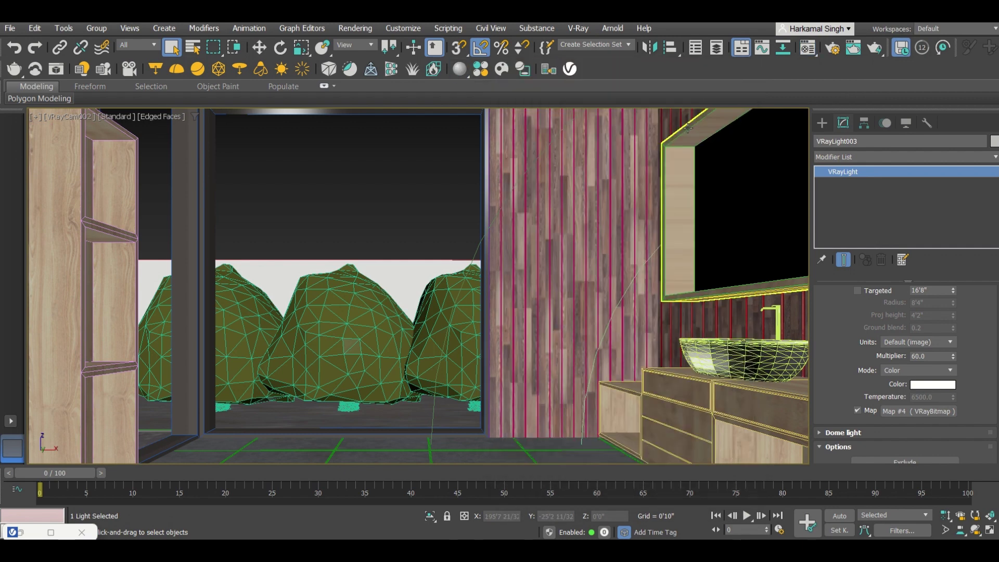
{"action": "key", "text": "p"}
{"action": "left_click", "coordinate": [358, 230]}
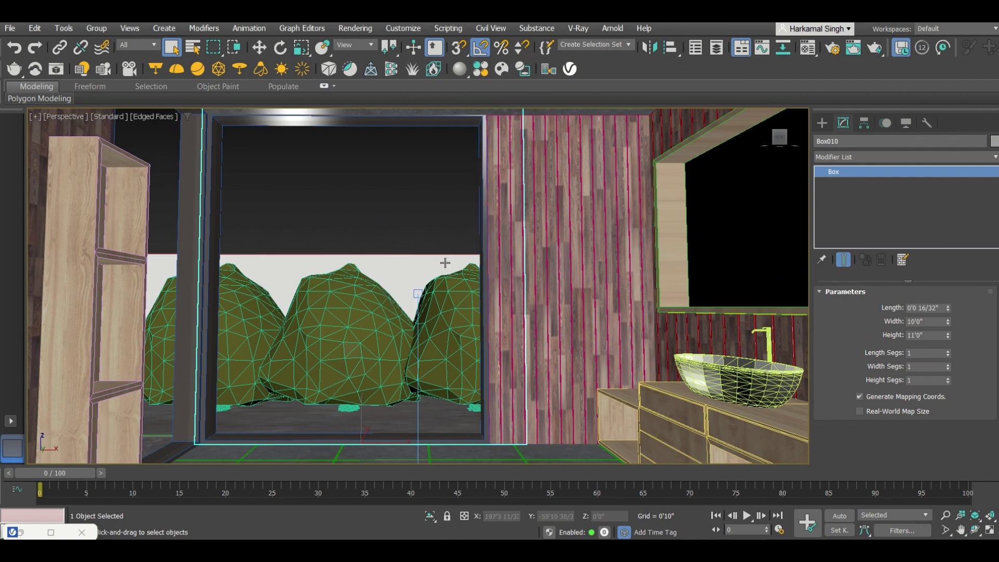
- Delete dome light VRayLight003 from the Top view and return to the camera view with V-Ray light types available
{"action": "key", "text": "t"}
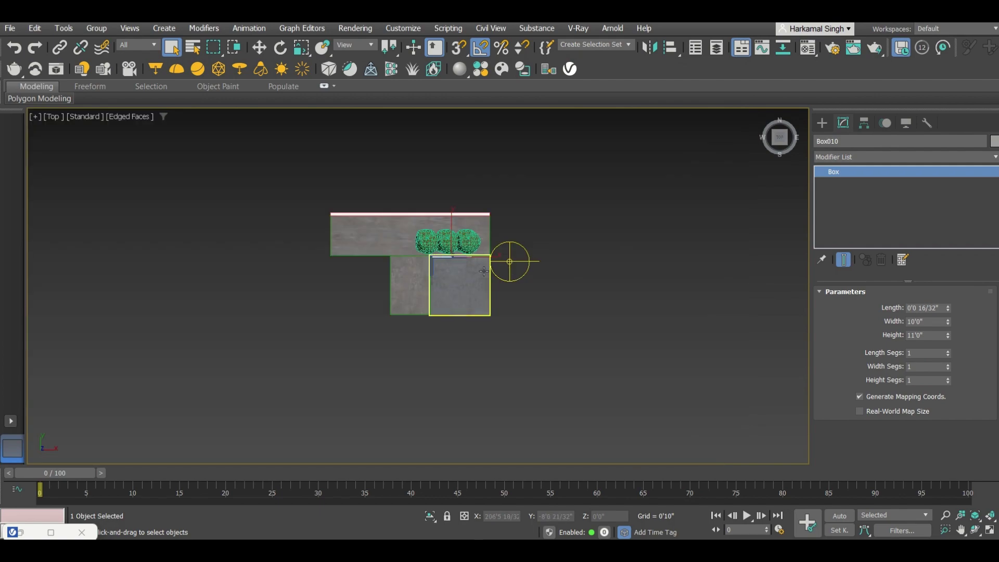
{"action": "scroll", "coordinate": [484, 271], "scroll_direction": "up", "scroll_amount": 6}
{"action": "scroll", "coordinate": [576, 298], "scroll_direction": "down", "scroll_amount": 2}
{"action": "left_click_drag", "start_coordinate": [588, 207], "coordinate": [579, 191]}
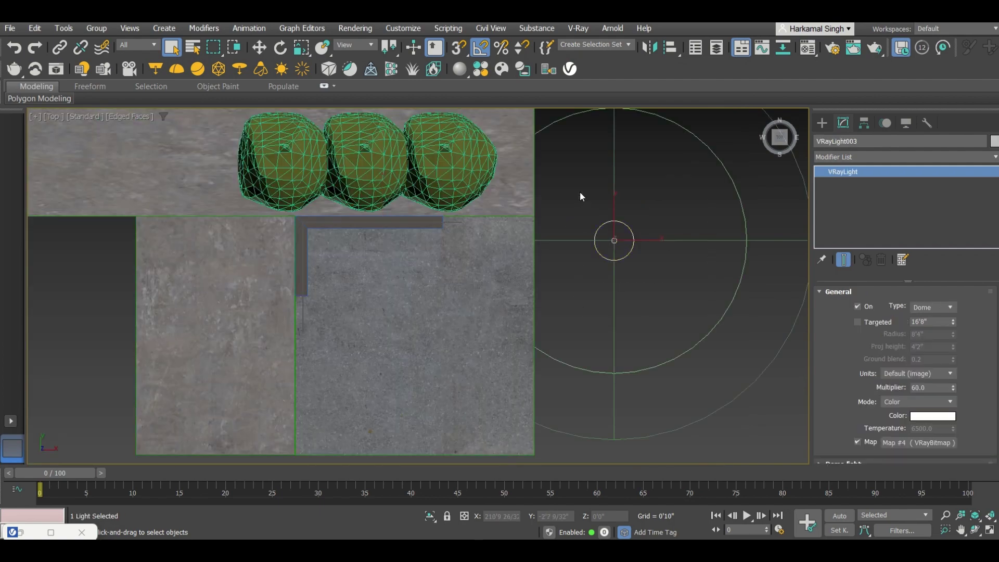
{"action": "key", "text": "Delete"}
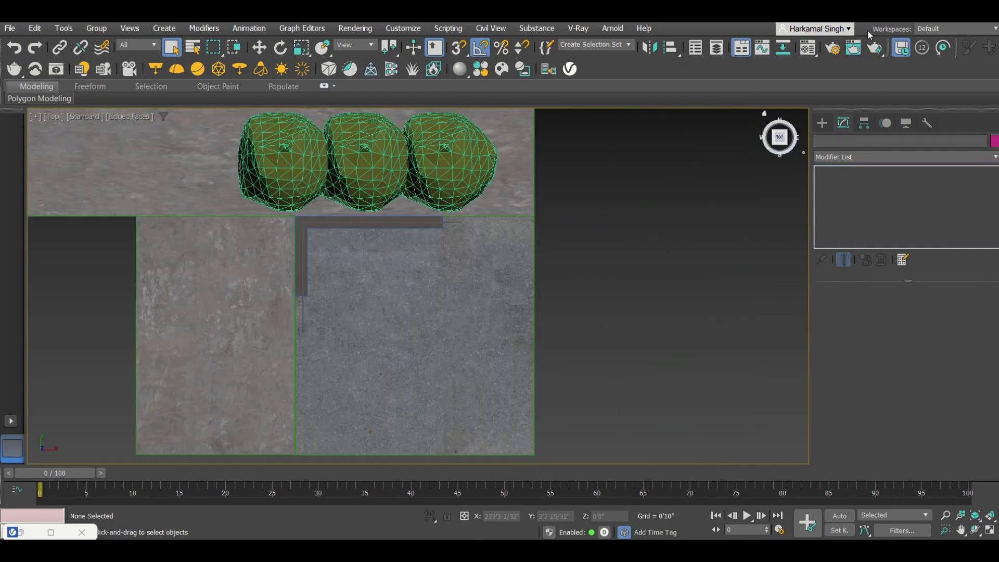
{"action": "left_click", "coordinate": [815, 125]}
{"action": "key", "text": "c"}
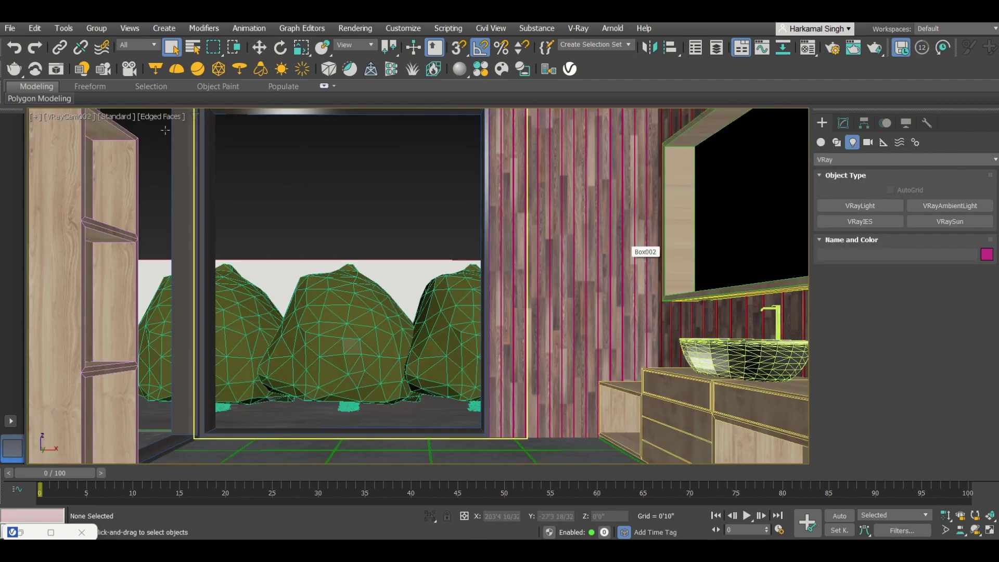
{"action": "left_click", "coordinate": [56, 69]}
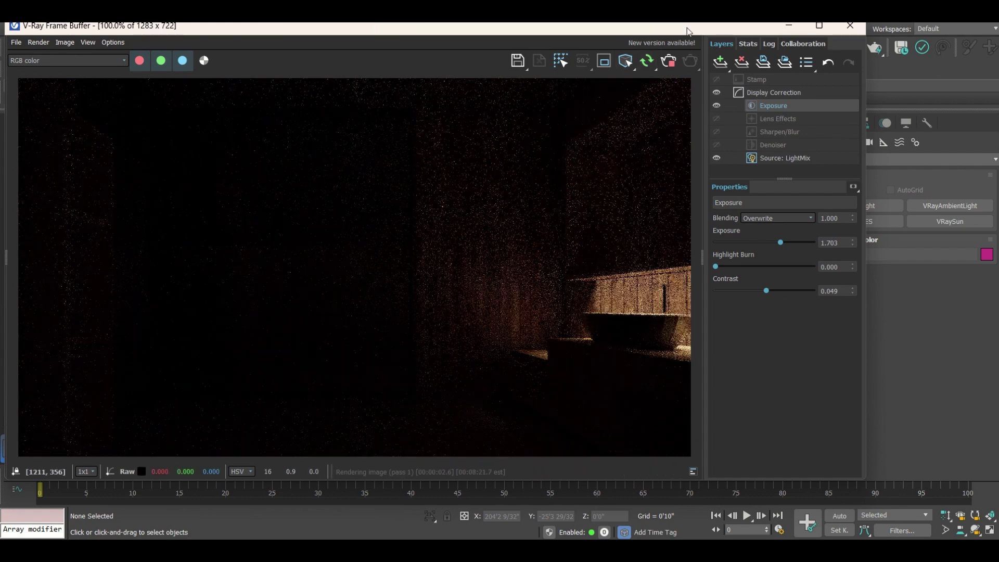
{"action": "left_click", "coordinate": [665, 63]}
{"action": "left_click", "coordinate": [847, 26]}
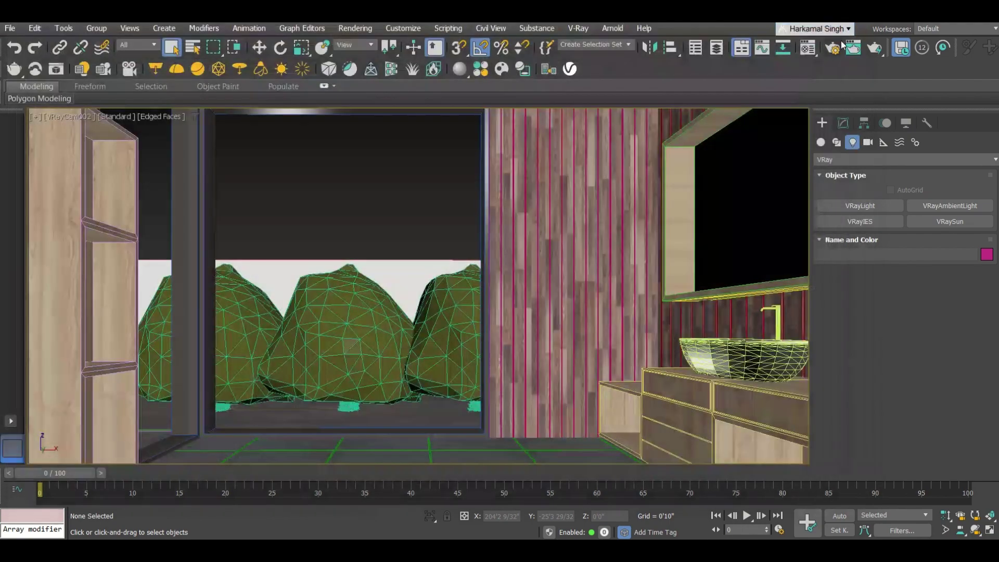
- Browse the Chaos Cosmos HDRIs to the Evening collection
{"action": "left_click", "coordinate": [498, 72]}
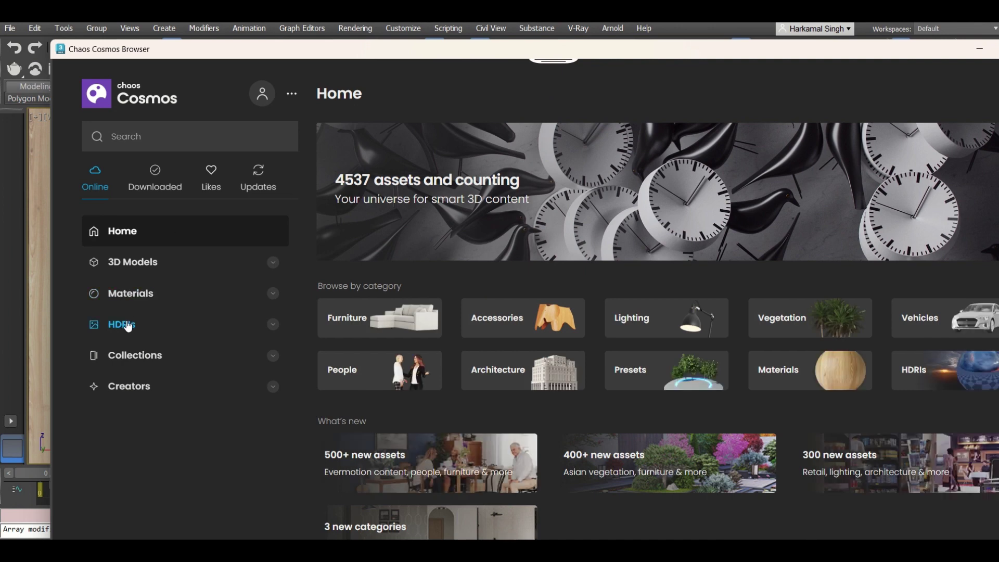
{"action": "left_click", "coordinate": [113, 329]}
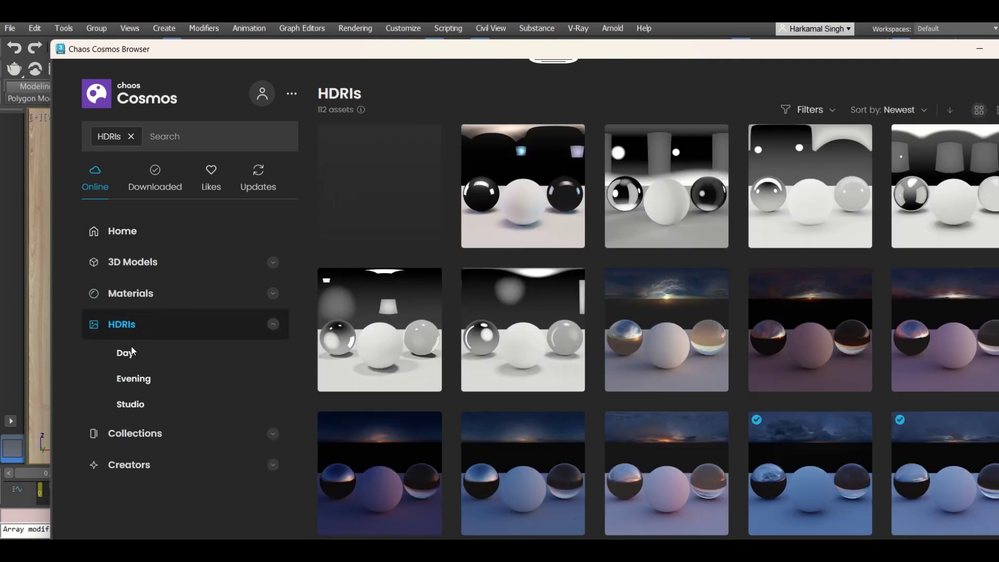
{"action": "left_click", "coordinate": [129, 384]}
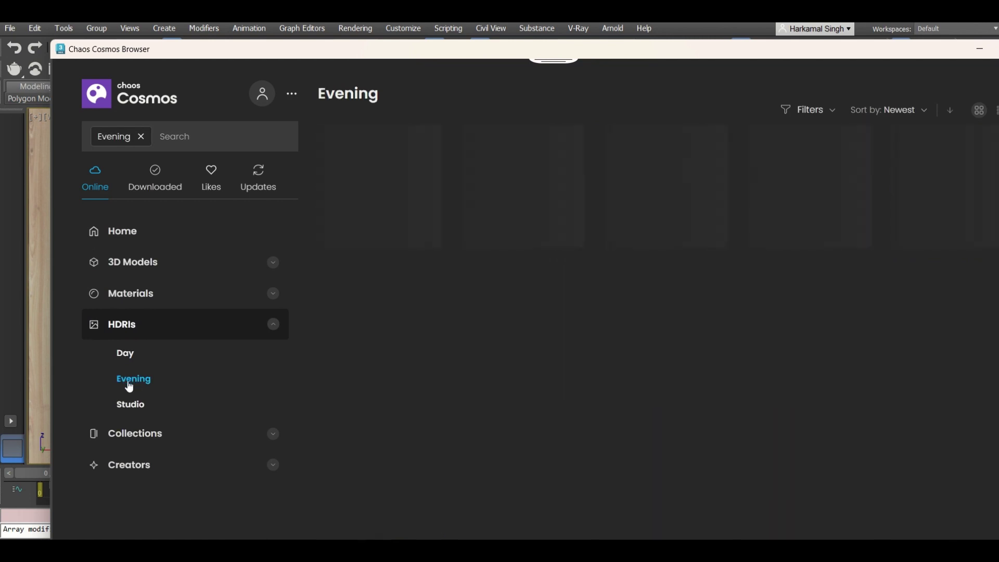
{"action": "left_click", "coordinate": [130, 404]}
{"action": "left_click", "coordinate": [130, 382]}
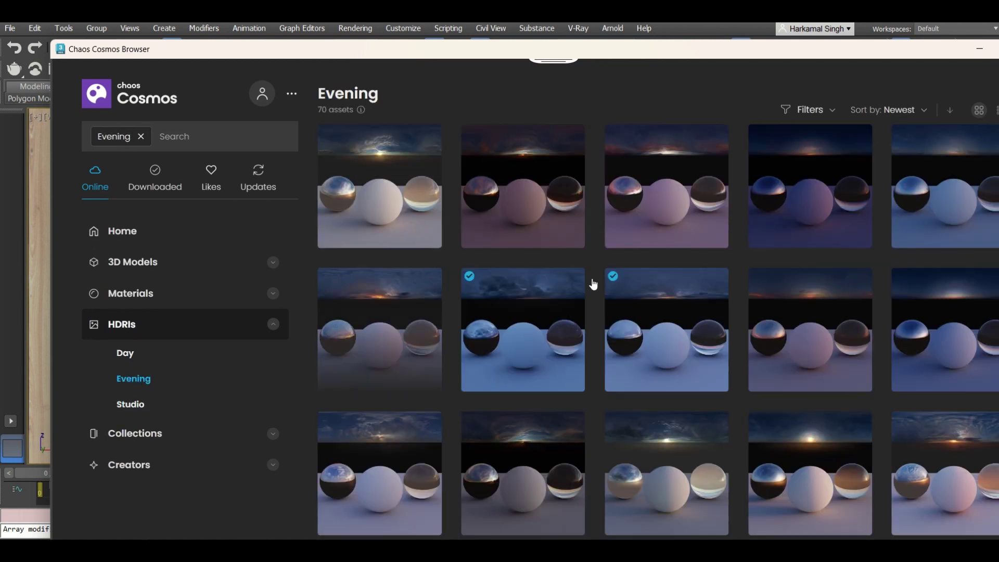
{"action": "mouse_move", "coordinate": [507, 367]}
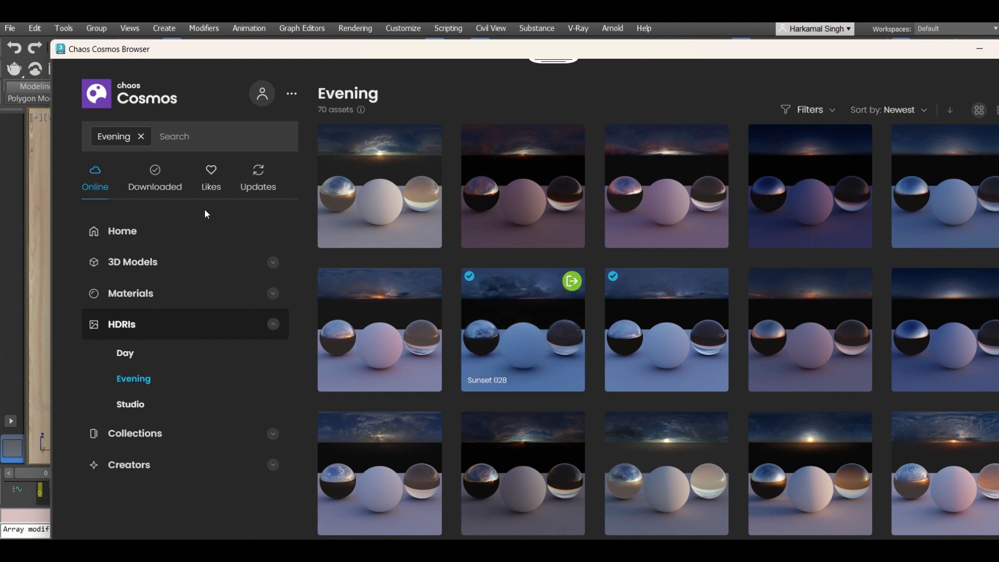
- Filter to downloaded assets and import the Sunset 028 HDRI into the scene
{"action": "left_click", "coordinate": [170, 180]}
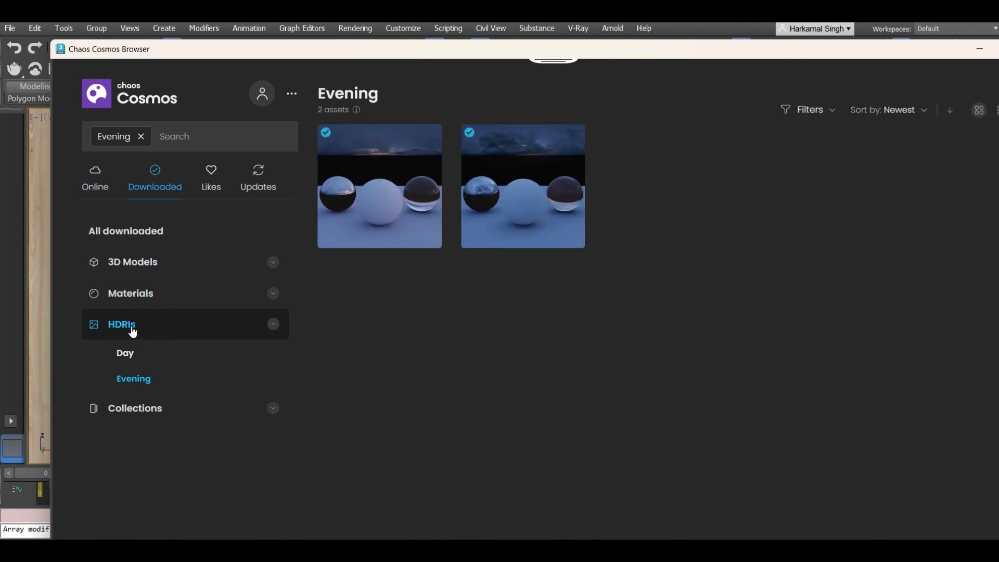
{"action": "mouse_move", "coordinate": [490, 152]}
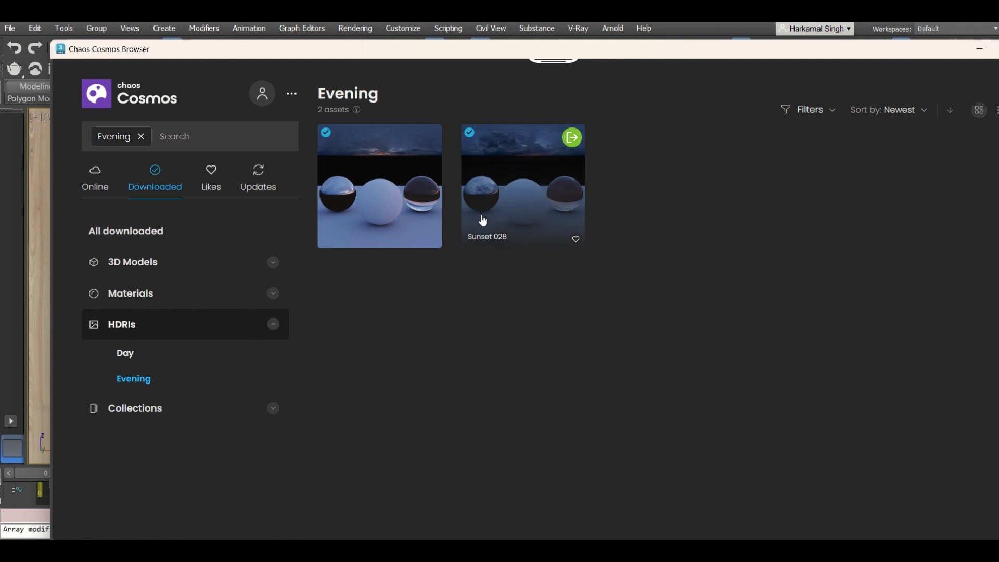
{"action": "left_click", "coordinate": [572, 139]}
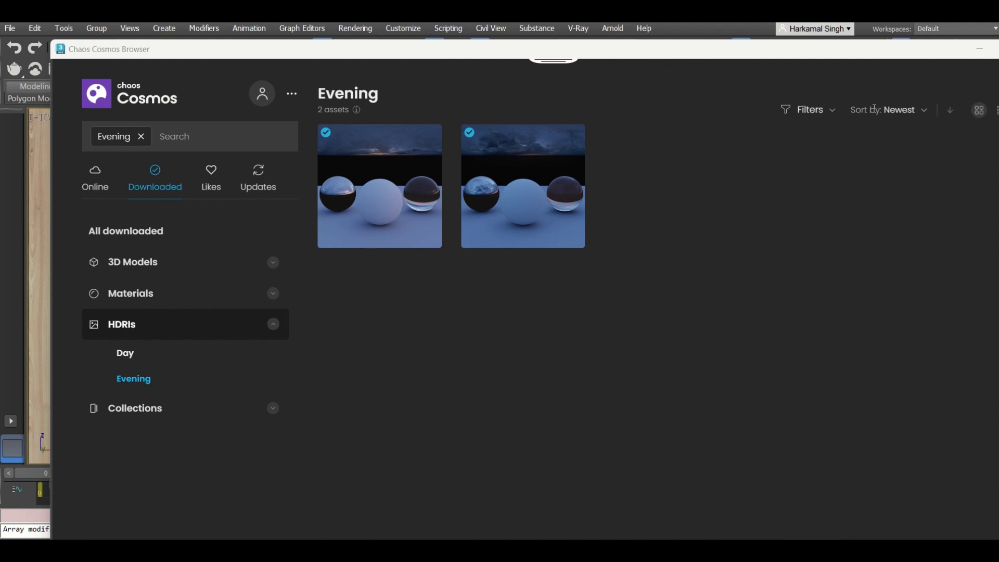
- Close the Cosmos browser and zoom out to a Perspective overview of the scene
{"action": "left_click_drag", "start_coordinate": [752, 57], "coordinate": [685, 66]}
{"action": "left_click", "coordinate": [950, 63]}
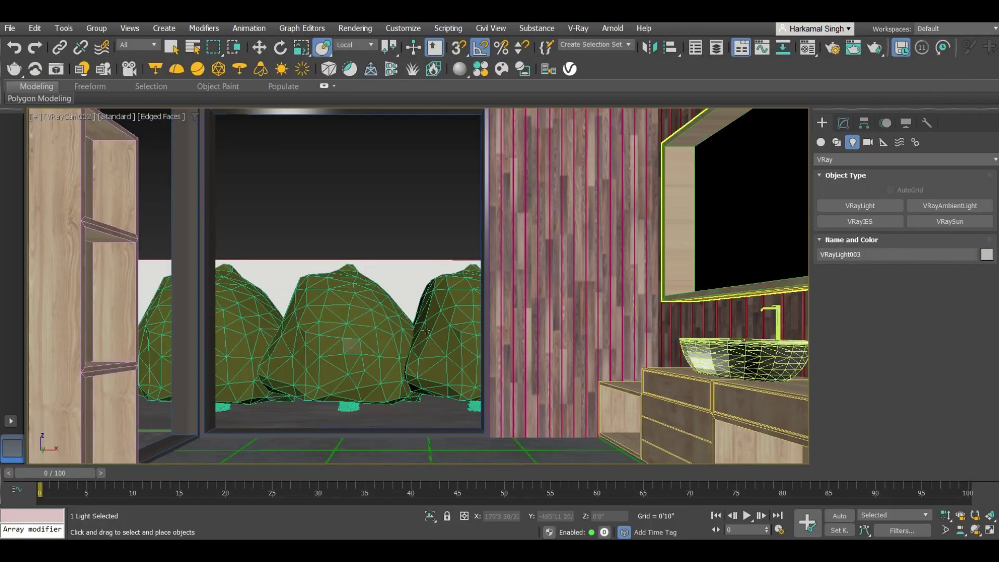
{"action": "key", "text": "p"}
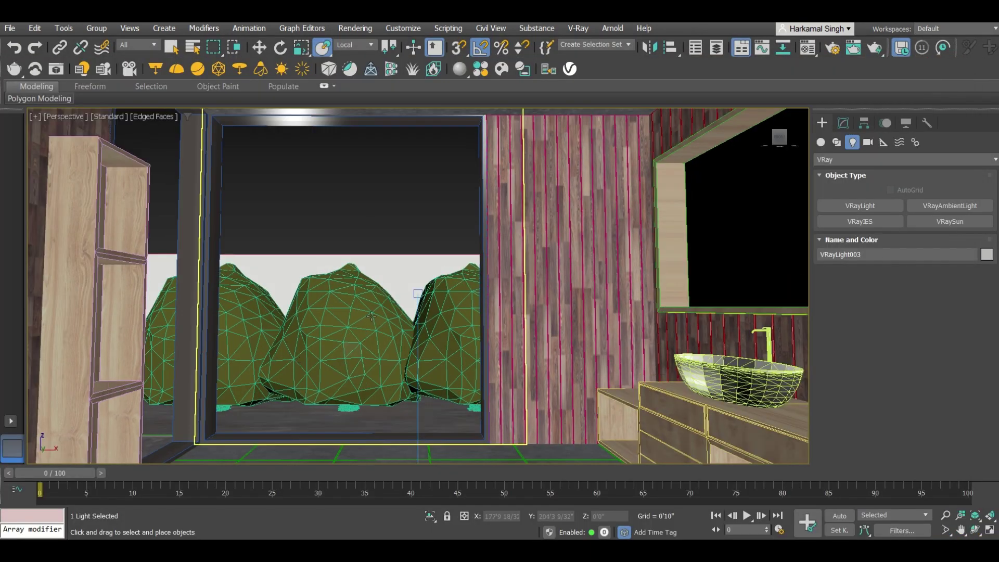
{"action": "scroll", "coordinate": [370, 315], "scroll_direction": "down", "scroll_amount": 10}
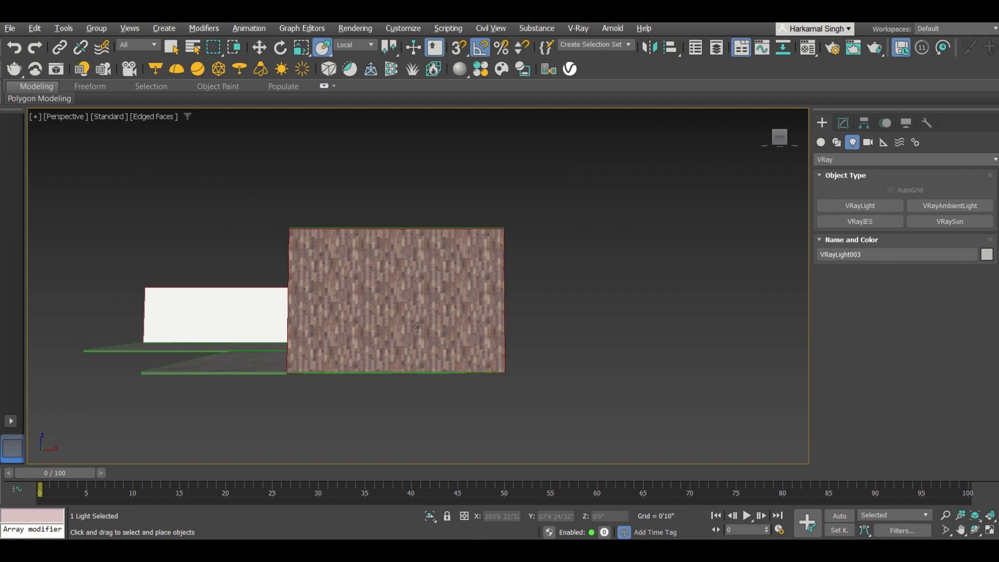
{"action": "middle_click_drag", "start_coordinate": [418, 327], "coordinate": [470, 283], "text": "alt"}
{"action": "scroll", "coordinate": [470, 283], "scroll_direction": "down", "scroll_amount": 10}
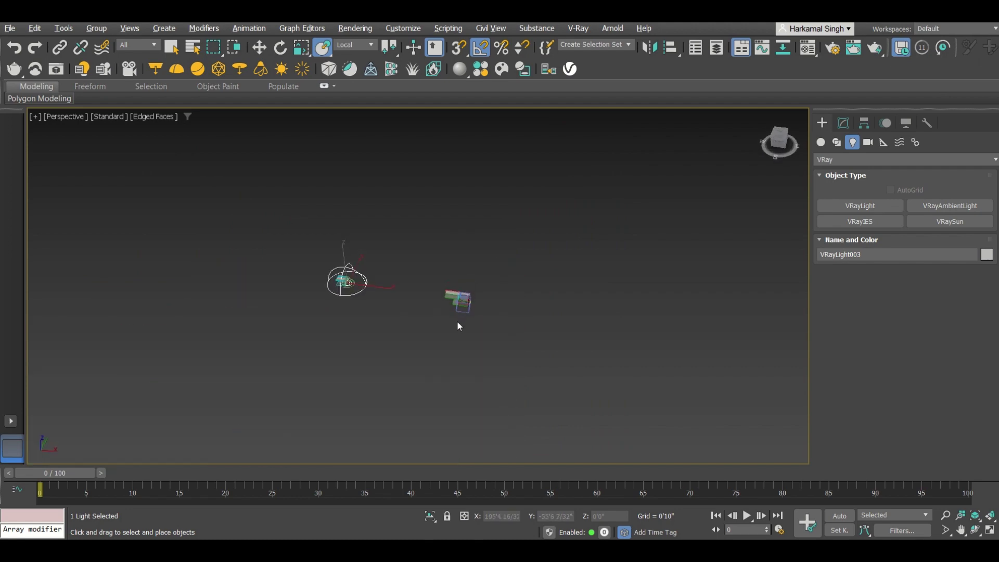
{"action": "scroll", "coordinate": [362, 283], "scroll_direction": "up", "scroll_amount": 6}
{"action": "scroll", "coordinate": [363, 284], "scroll_direction": "down", "scroll_amount": 4}
- Move the Sunset 028 dome light along X beside the bathroom model and deselect it
{"action": "key", "text": "w"}
{"action": "left_click_drag", "start_coordinate": [360, 294], "coordinate": [572, 364]}
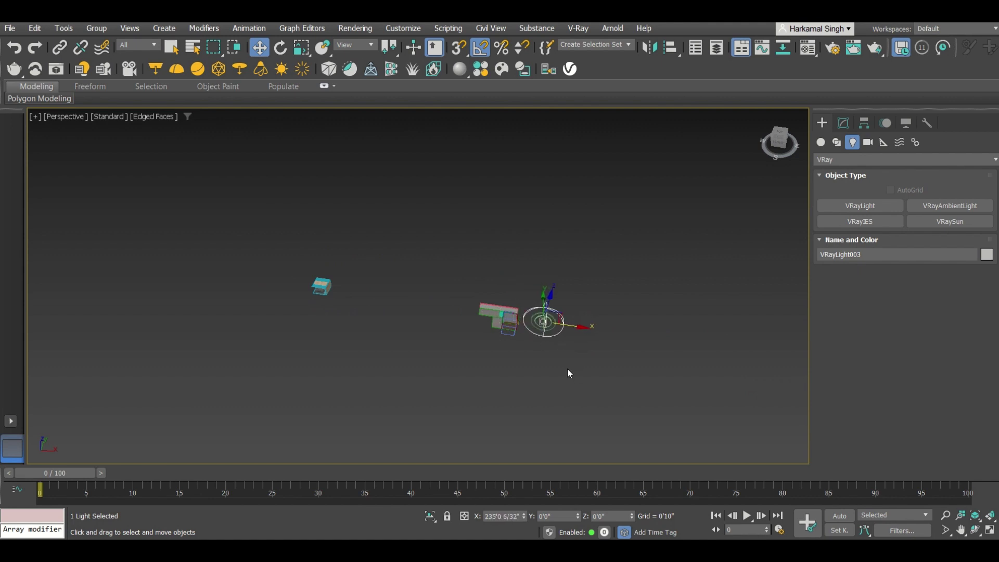
{"action": "scroll", "coordinate": [539, 333], "scroll_direction": "up", "scroll_amount": 5}
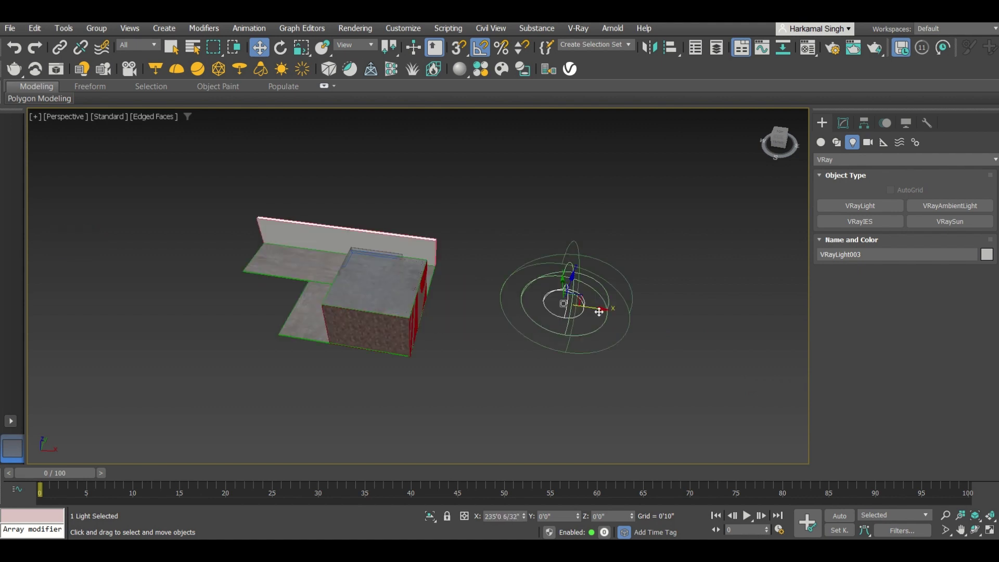
{"action": "left_click_drag", "start_coordinate": [600, 310], "coordinate": [553, 337]}
{"action": "scroll", "coordinate": [536, 306], "scroll_direction": "up", "scroll_amount": 4}
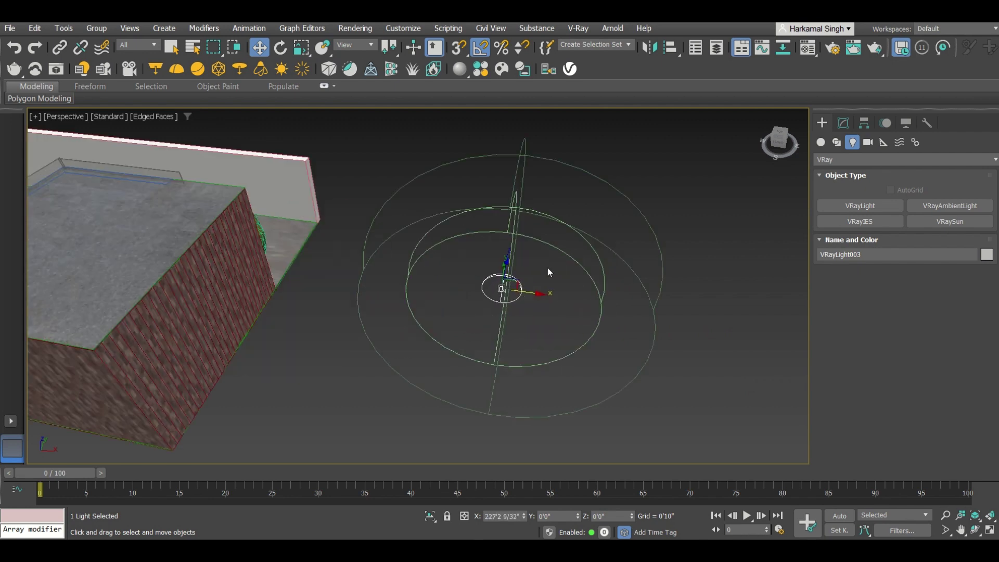
{"action": "left_click", "coordinate": [673, 207]}
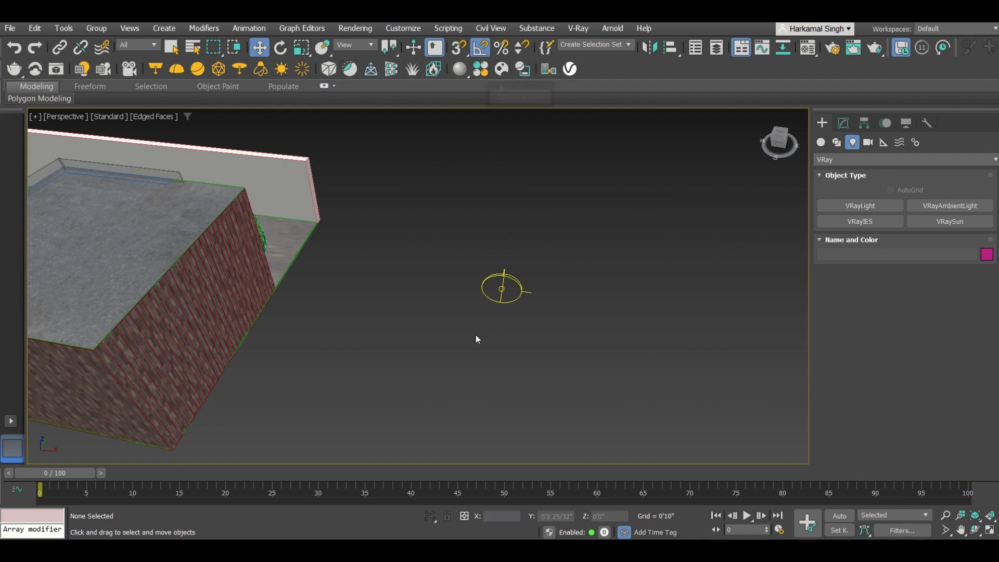
- Render the VRayCam002 camera view in the V-Ray Frame Buffer with Highlight Burn raised to 1.0
{"action": "key", "text": "c"}
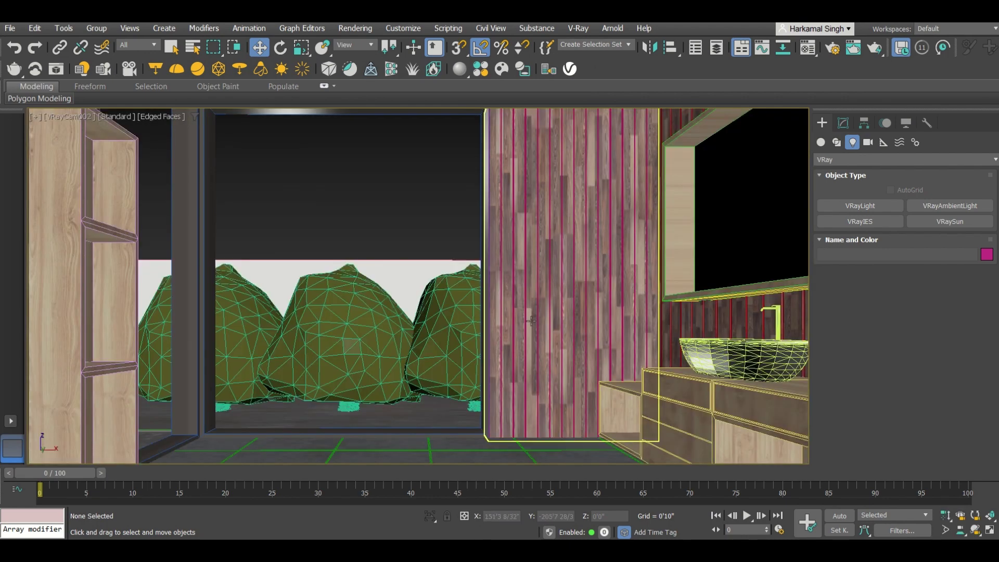
{"action": "left_click", "coordinate": [56, 68]}
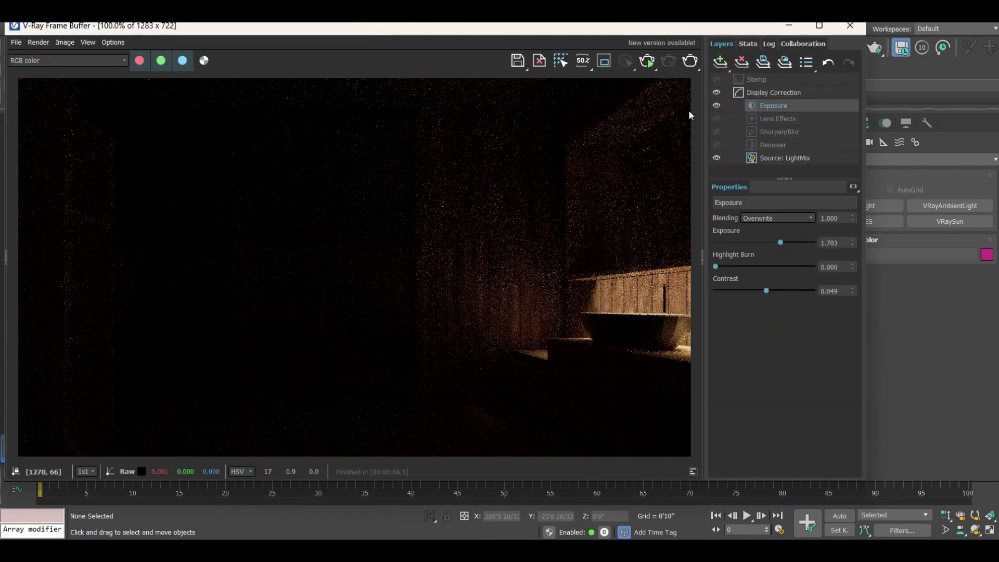
{"action": "left_click", "coordinate": [648, 68]}
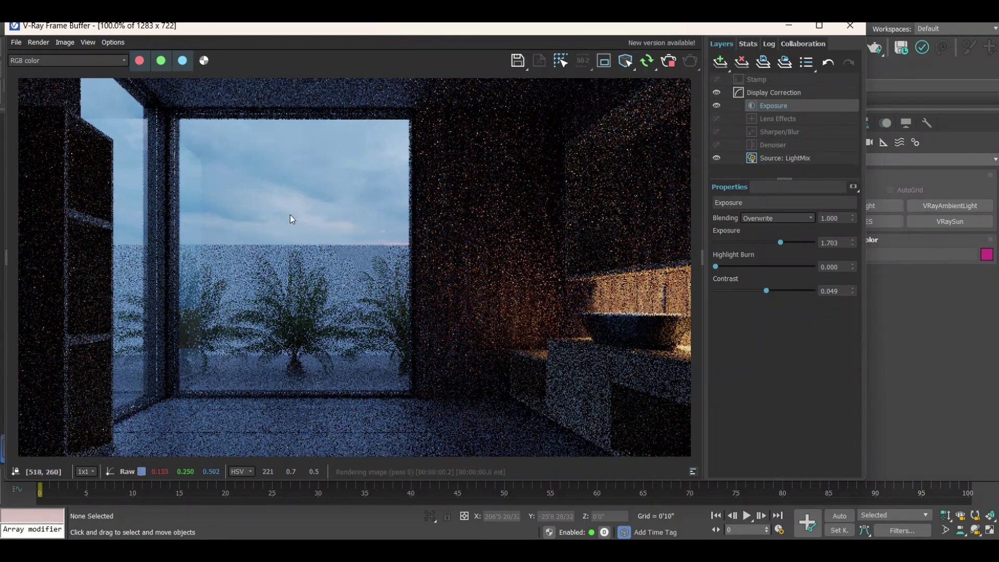
{"action": "left_click_drag", "start_coordinate": [715, 267], "coordinate": [823, 274]}
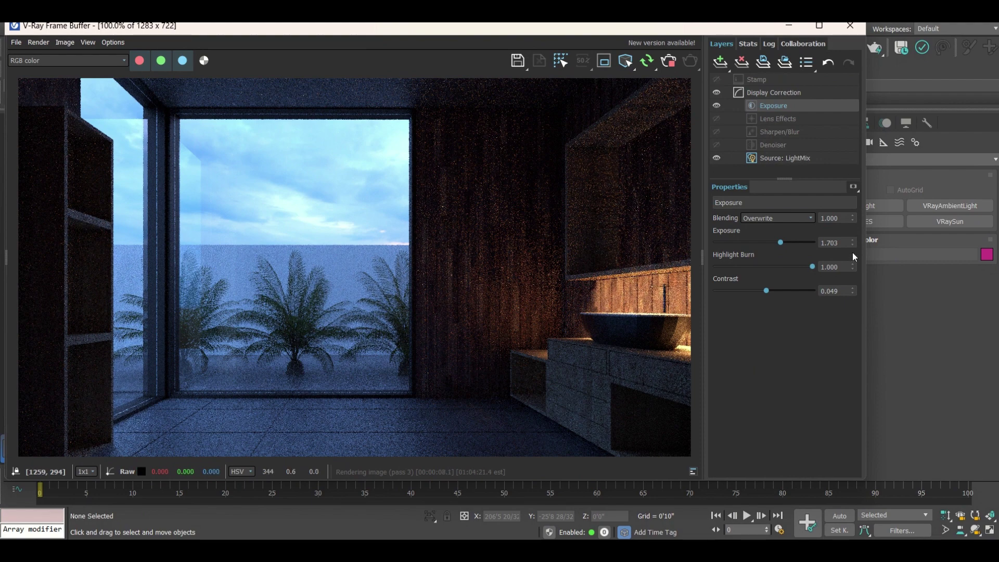
- Move the frame buffer aside, switch to the Modify panel and minimize the frame buffer
{"action": "left_click_drag", "start_coordinate": [740, 32], "coordinate": [652, 51]}
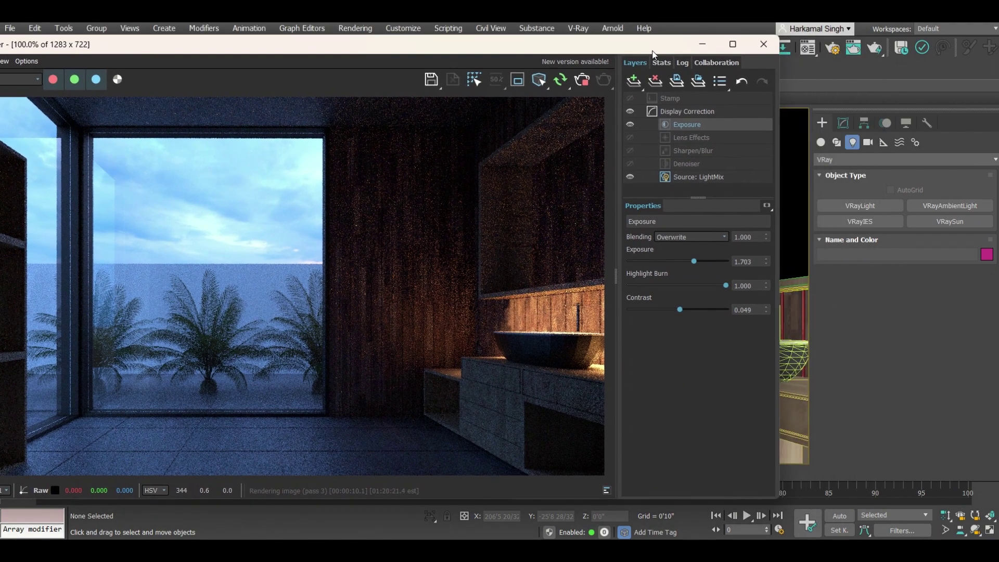
{"action": "left_click", "coordinate": [843, 124]}
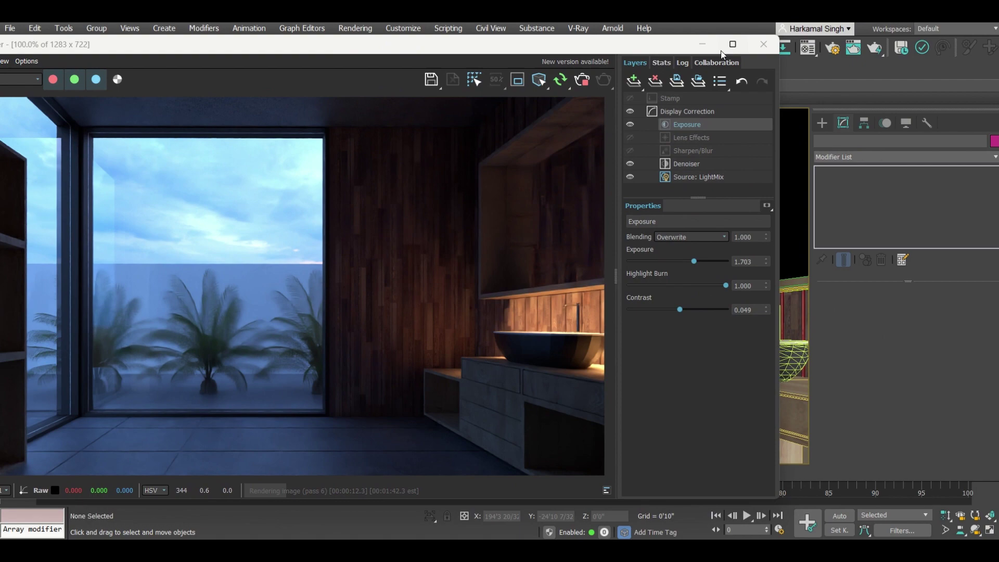
{"action": "left_click", "coordinate": [702, 43]}
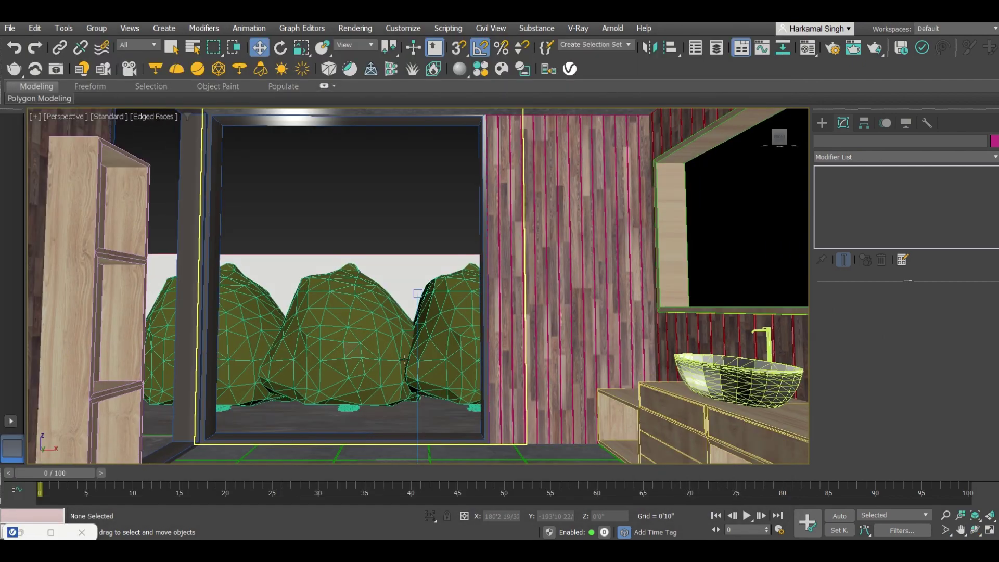
- Select the Sunset 028 dome light and instance its HDRI map into a Material Editor slot
{"action": "key", "text": "p"}
{"action": "left_click", "coordinate": [779, 385]}
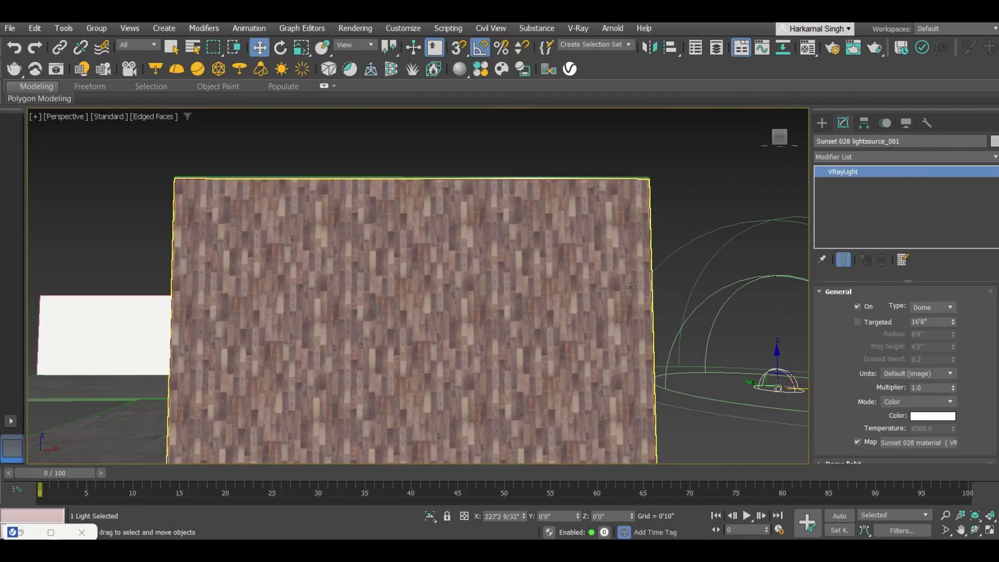
{"action": "key", "text": "c"}
{"action": "scroll", "coordinate": [832, 406], "scroll_direction": "down", "scroll_amount": 2}
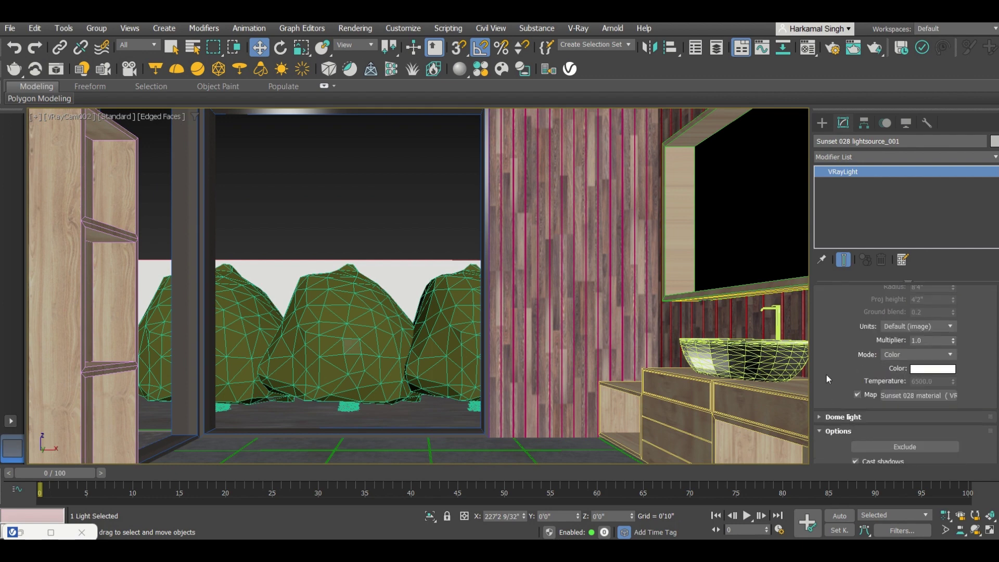
{"action": "left_click", "coordinate": [806, 48]}
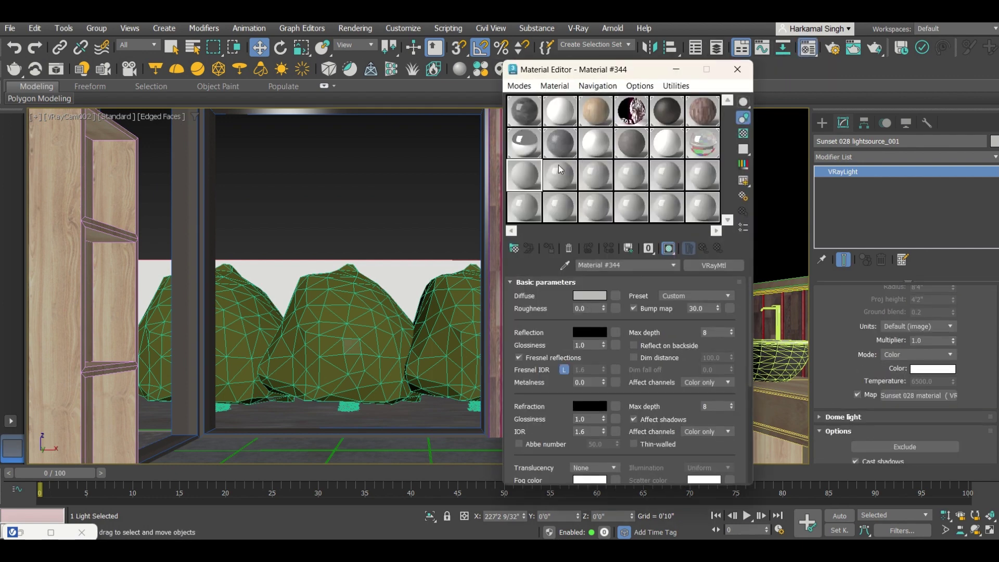
{"action": "left_click_drag", "start_coordinate": [939, 398], "coordinate": [523, 173]}
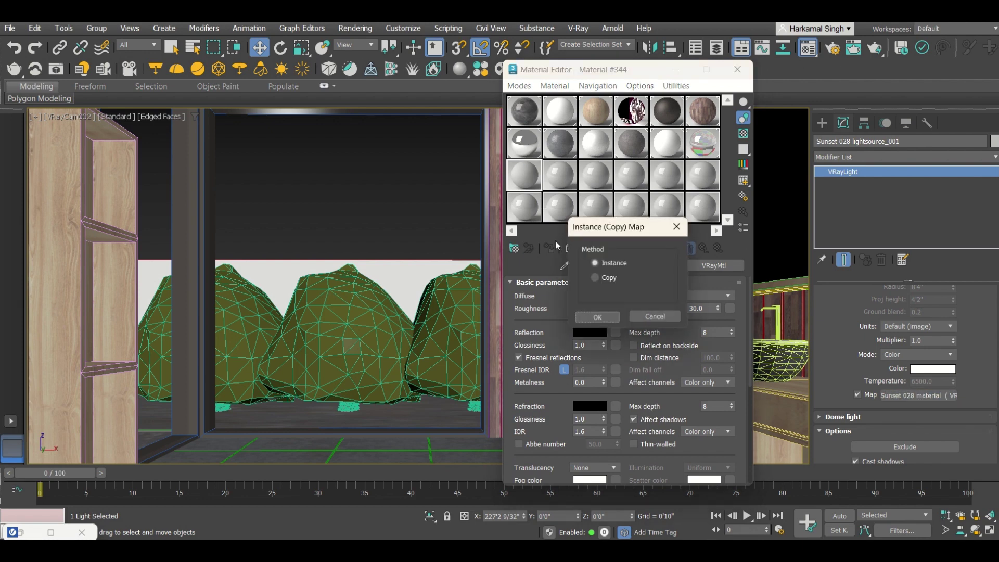
{"action": "left_click", "coordinate": [587, 315]}
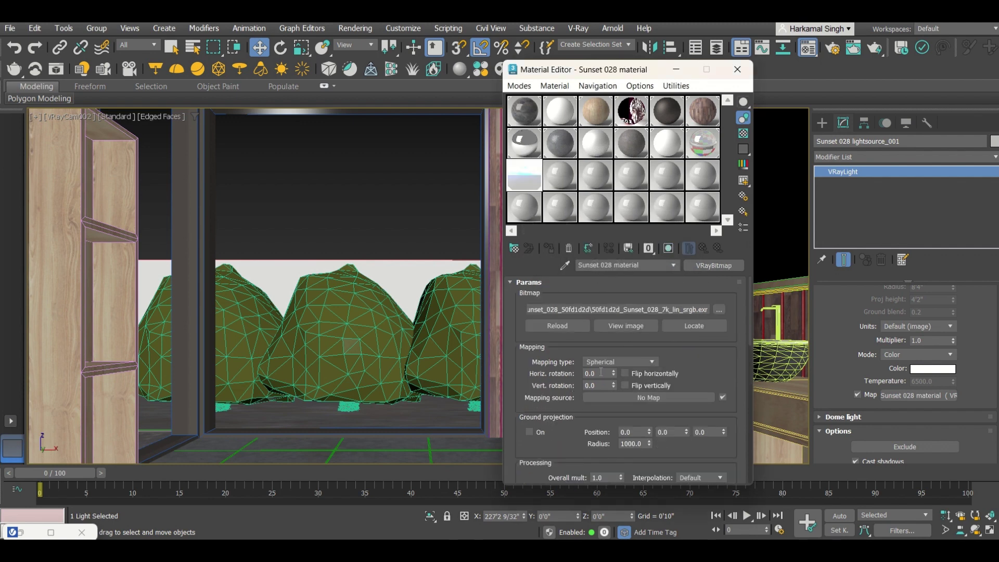
- Restore the frame buffer and arrange it and the Material Editor side by side
{"action": "left_click", "coordinate": [21, 532]}
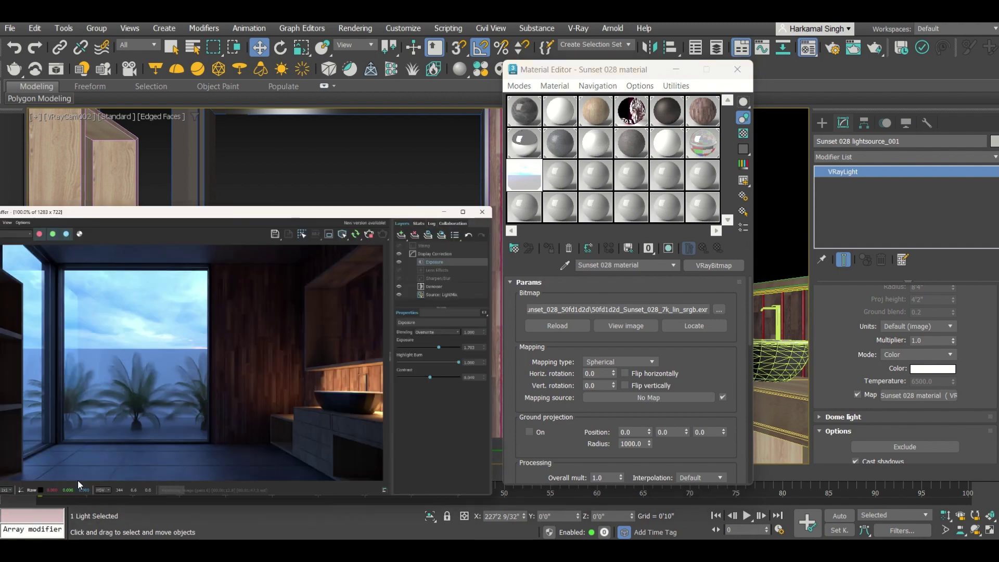
{"action": "left_click_drag", "start_coordinate": [671, 52], "coordinate": [645, 127]}
{"action": "left_click_drag", "start_coordinate": [641, 72], "coordinate": [892, 65]}
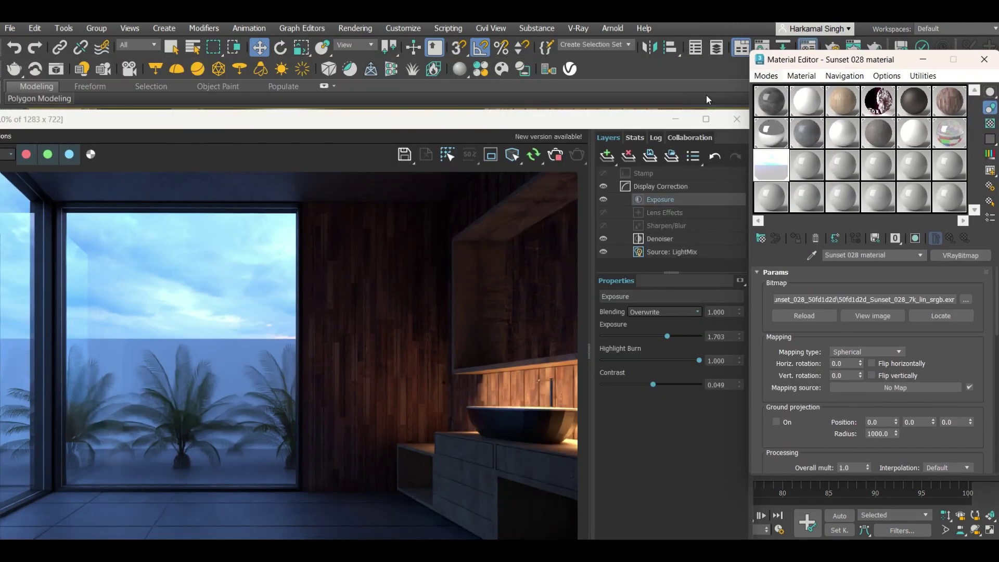
- Set the Sunset 028 map's horizontal rotation to 90 so the interactive render updates
{"action": "left_click_drag", "start_coordinate": [603, 124], "coordinate": [651, 59]}
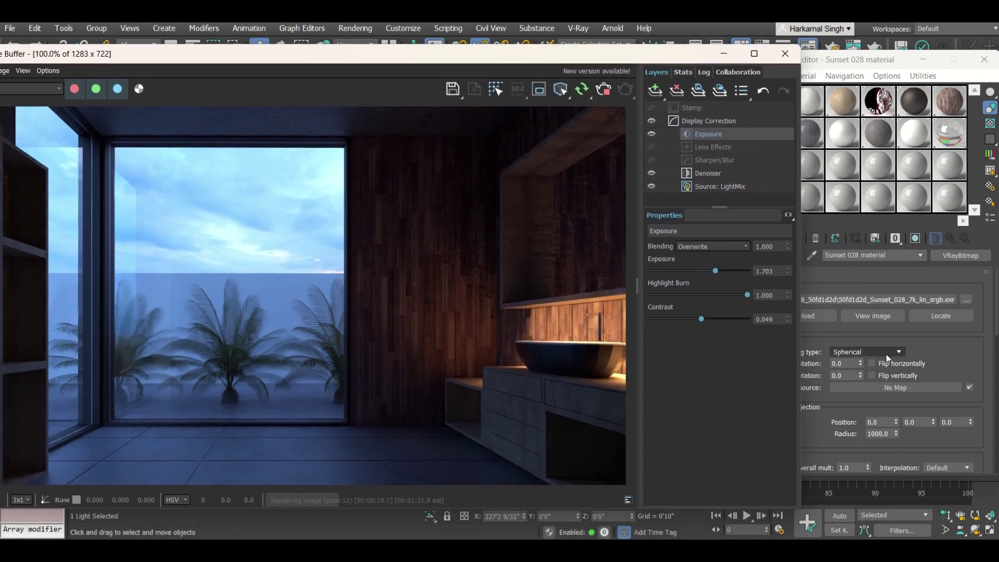
{"action": "left_click", "coordinate": [956, 349]}
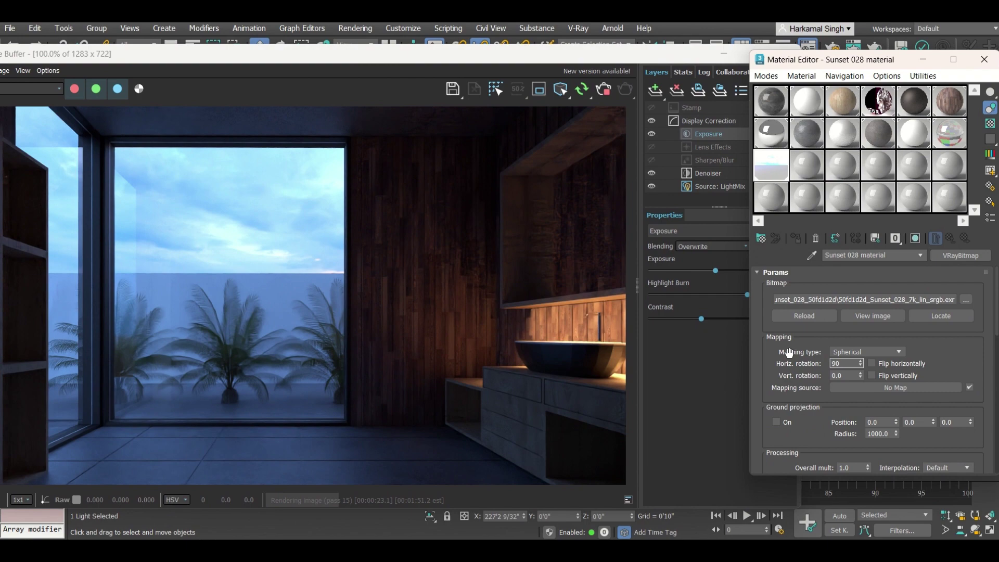
{"action": "key", "text": "Return"}
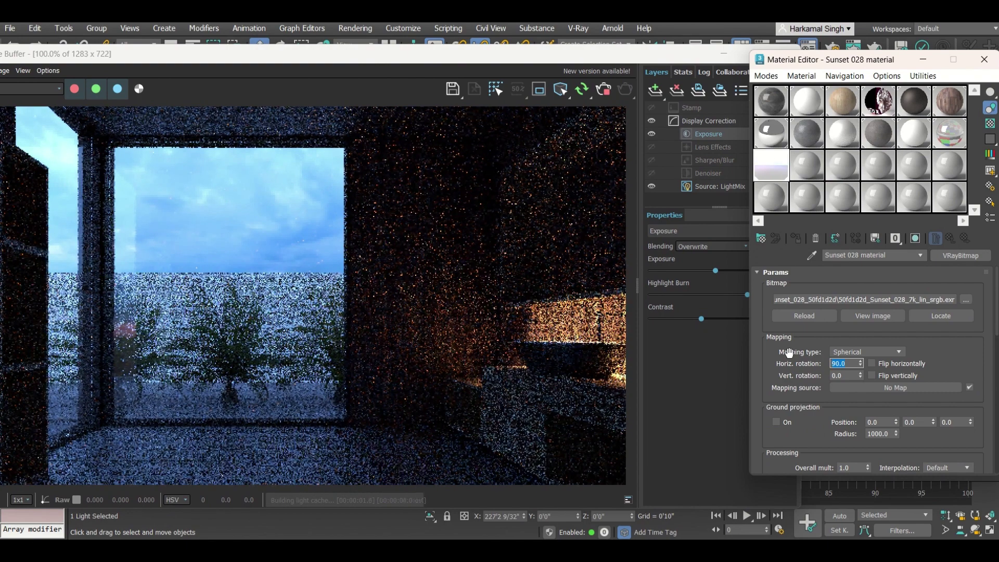